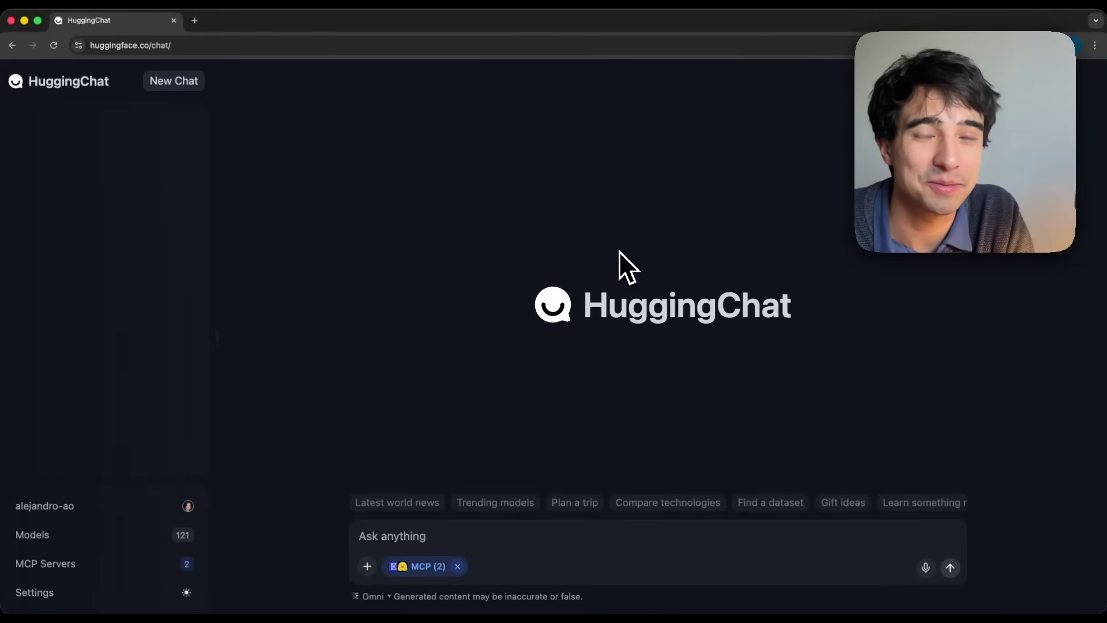
left_click(374, 596)
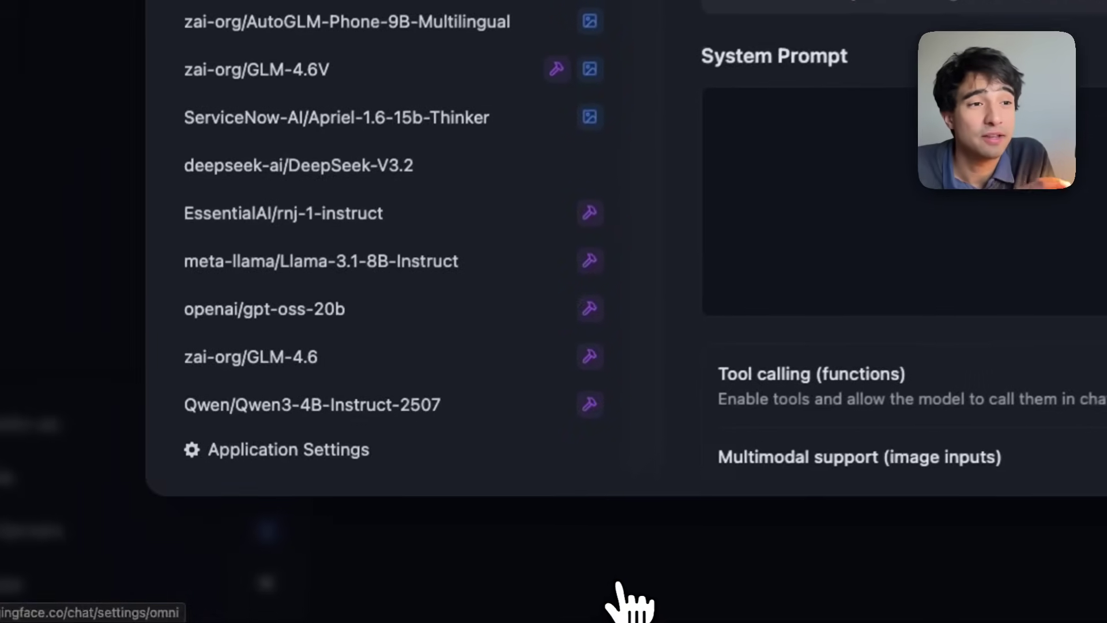
scroll(495, 322, "down", 5)
scroll(500, 325, "down", 5)
scroll(494, 321, "down", 5)
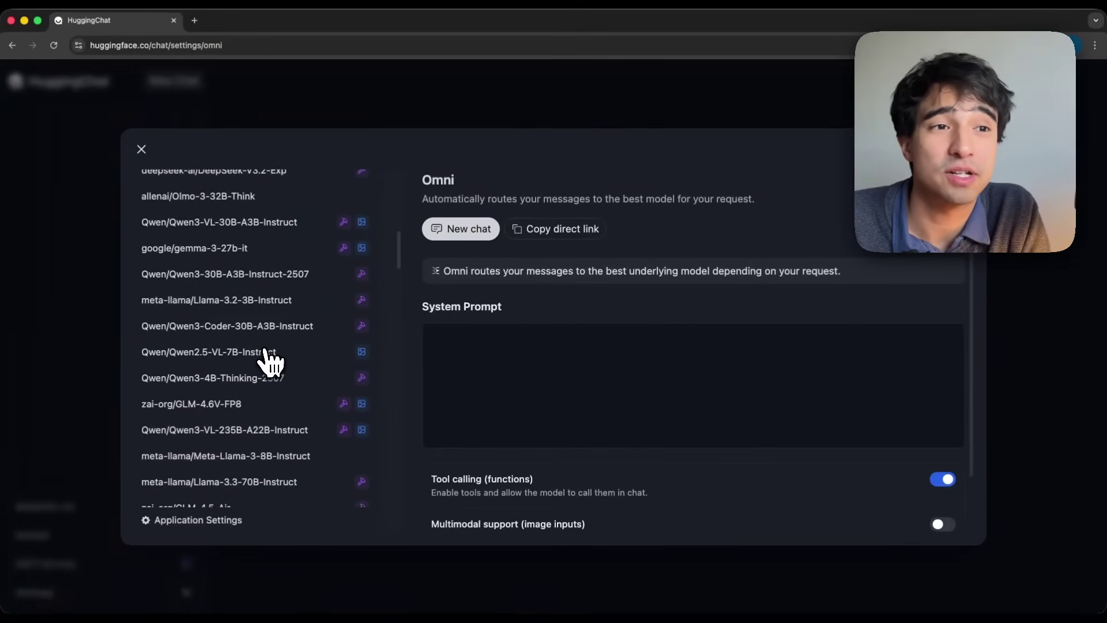
scroll(271, 359, "up", 5)
scroll(272, 355, "up", 5)
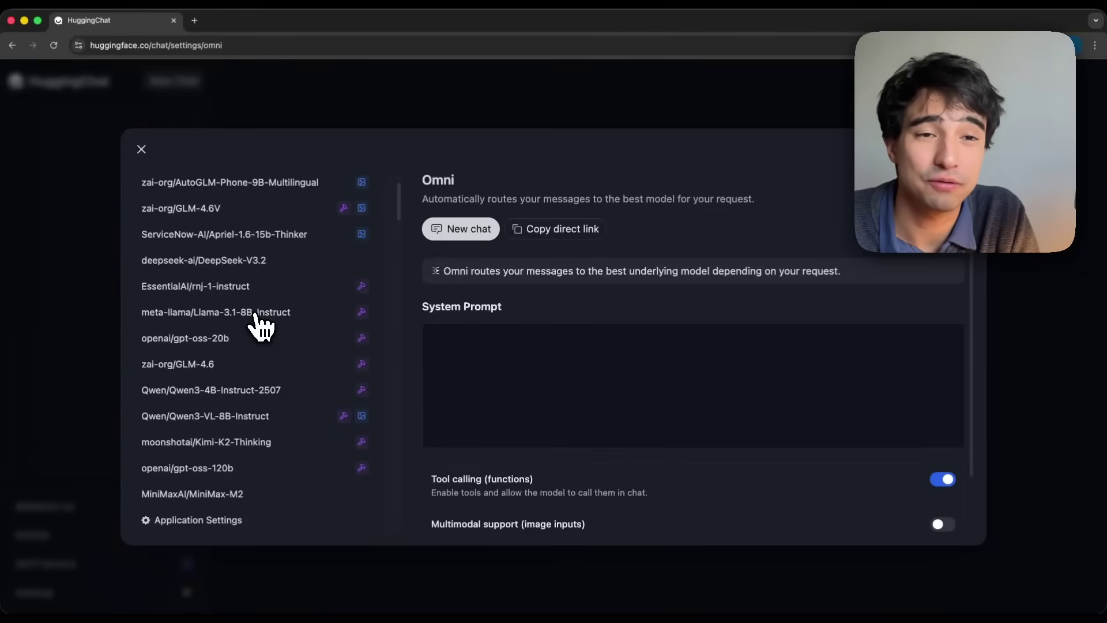
left_click(778, 115)
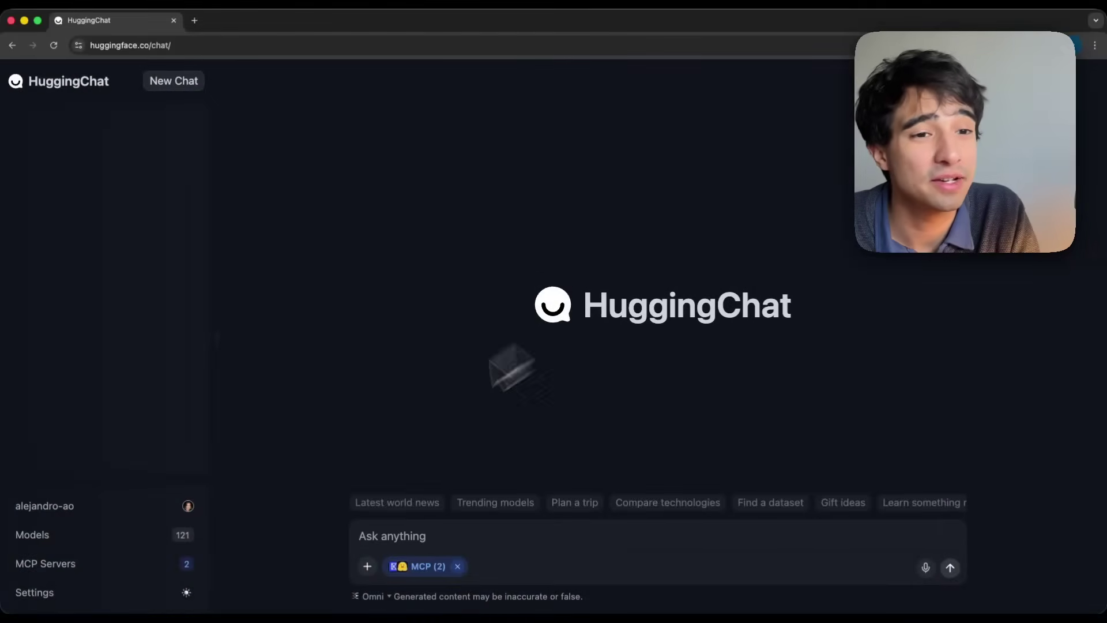
left_click(95, 563)
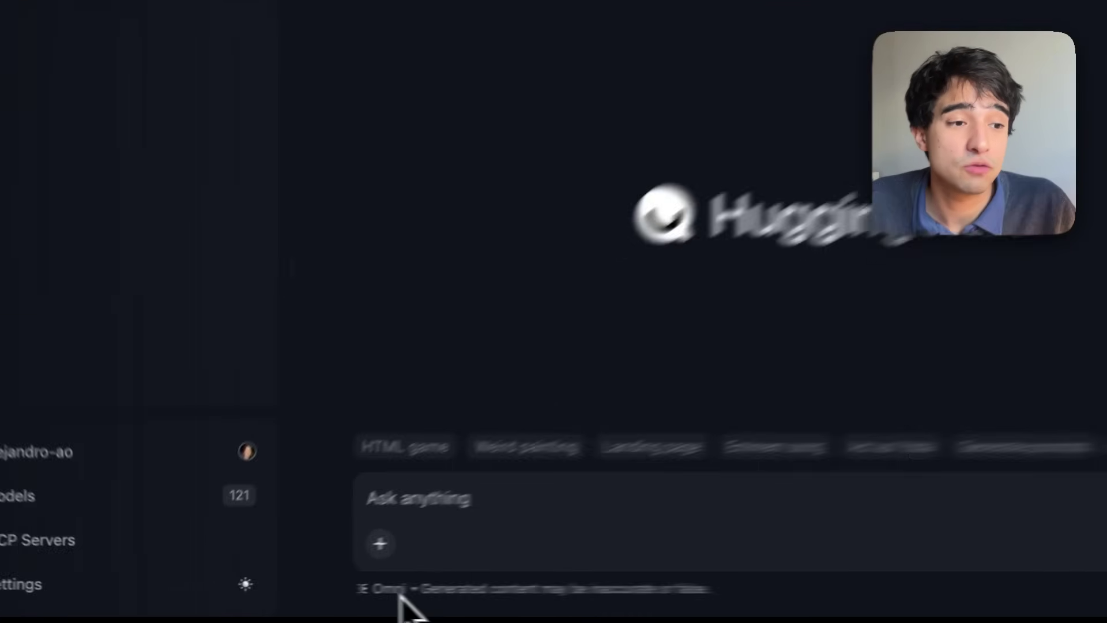
left_click(336, 592)
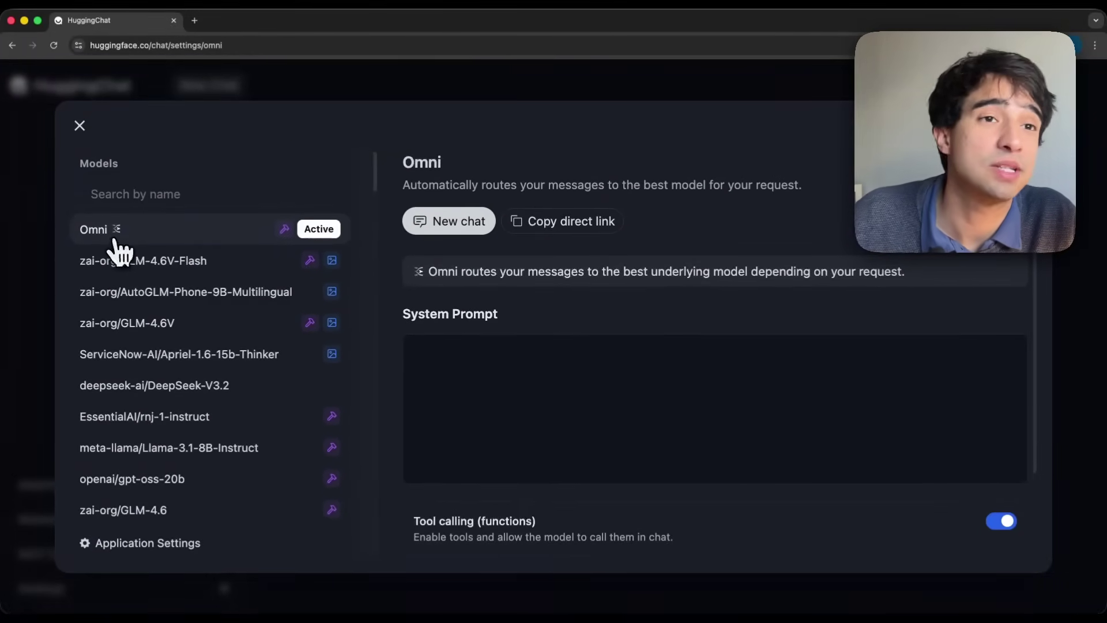
Close the model settings and ask Omni for a Python function that sorts a list.
left_click(79, 125)
left_click(365, 519)
type("Write a Python function to sort a list")
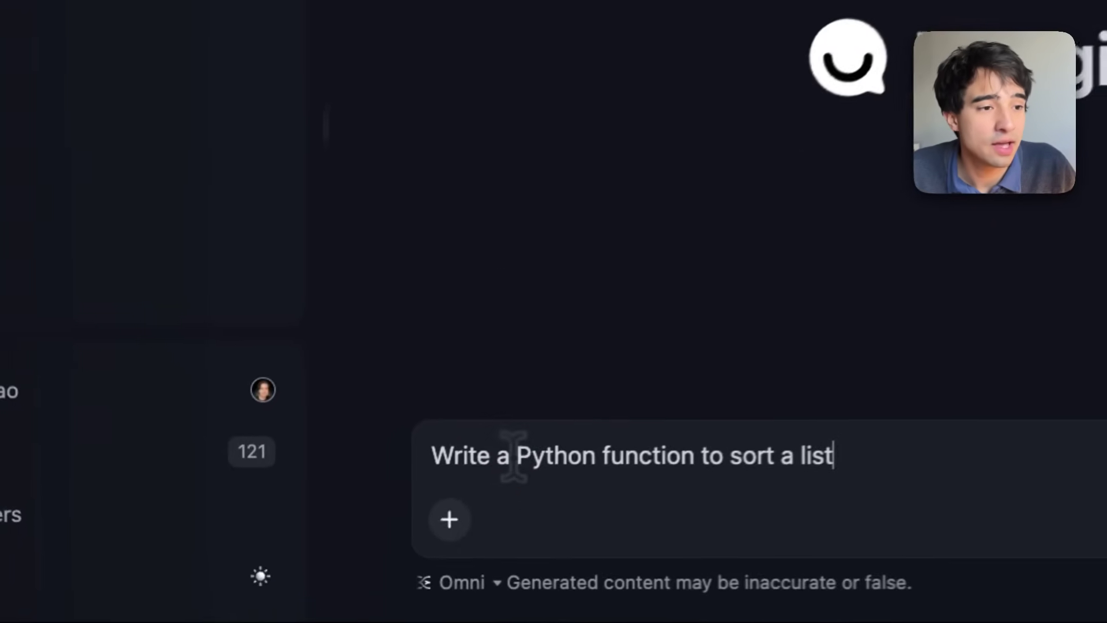
key("Return")
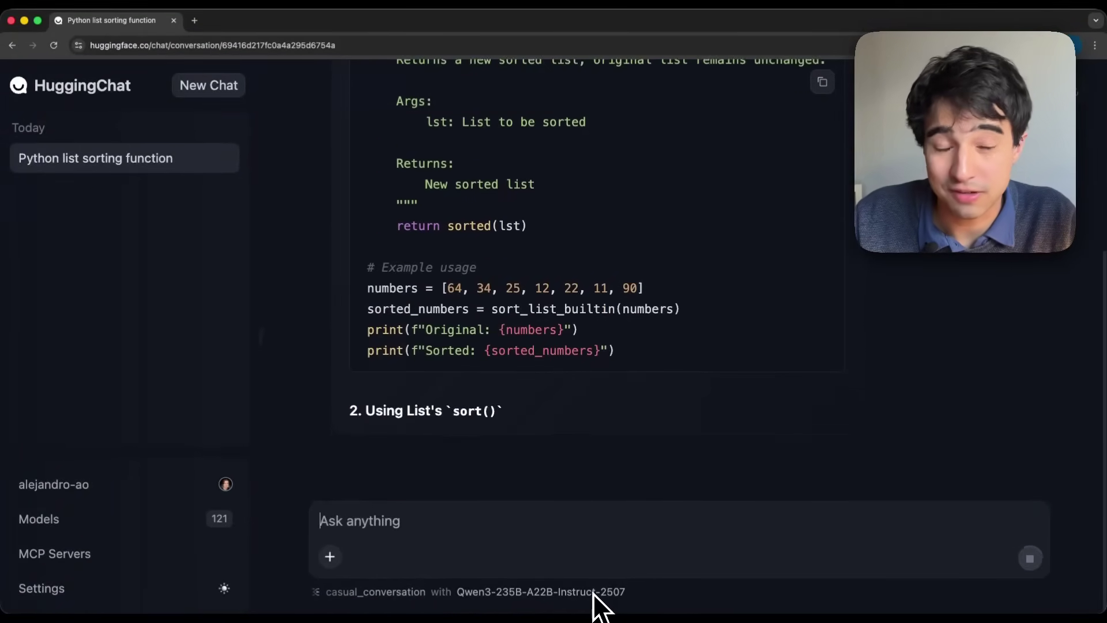
scroll(542, 243, "up", 10)
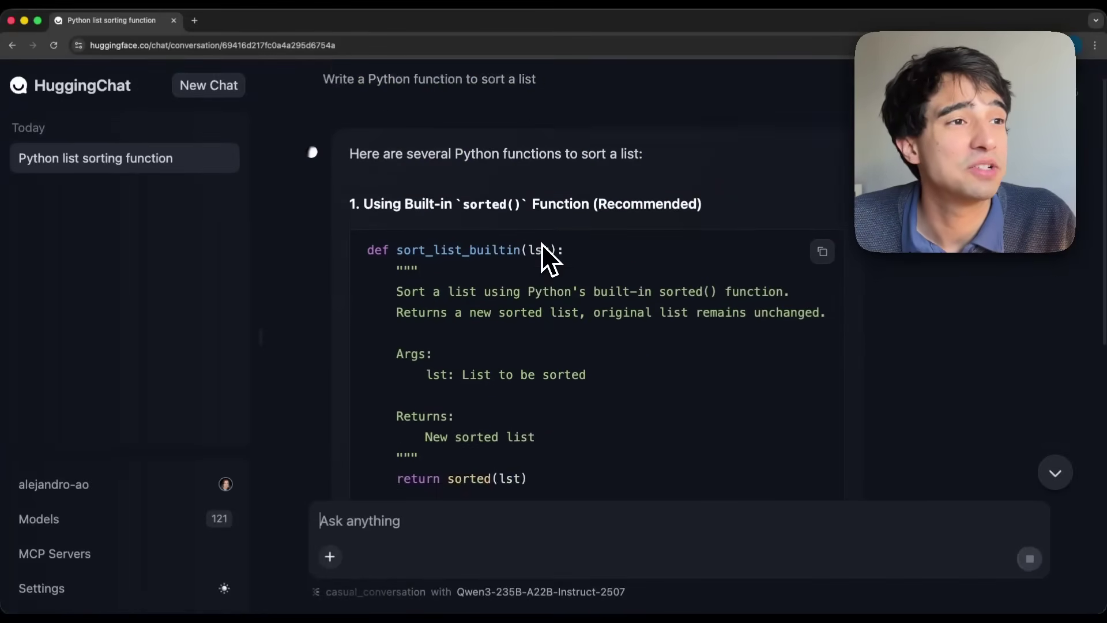
scroll(542, 243, "down", 3)
scroll(542, 243, "down", 3)
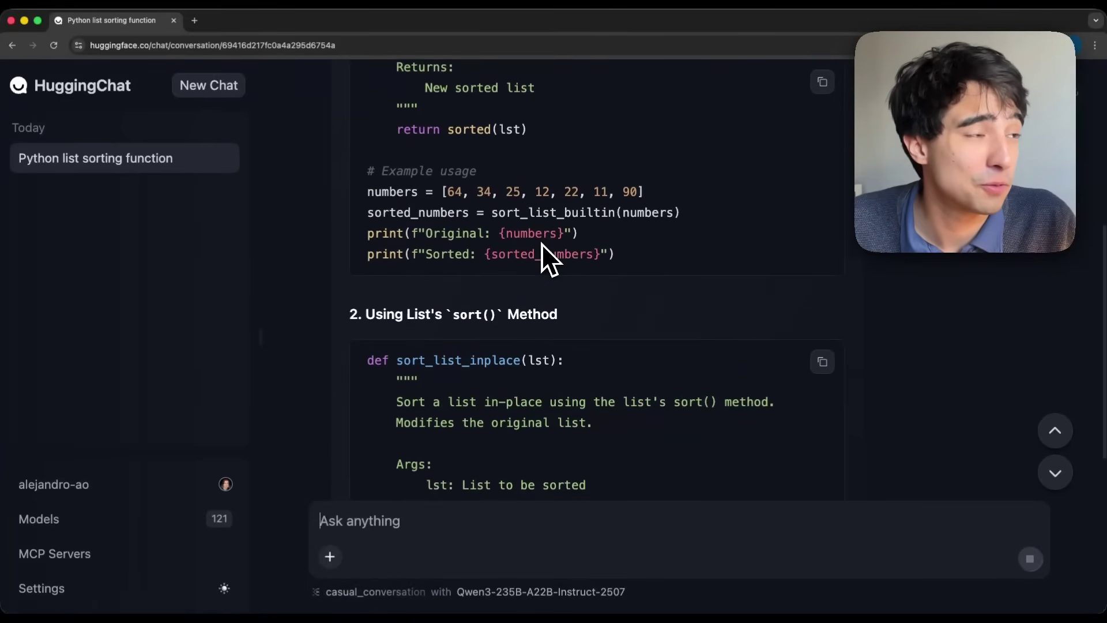
scroll(519, 241, "down", 10)
scroll(487, 235, "down", 3)
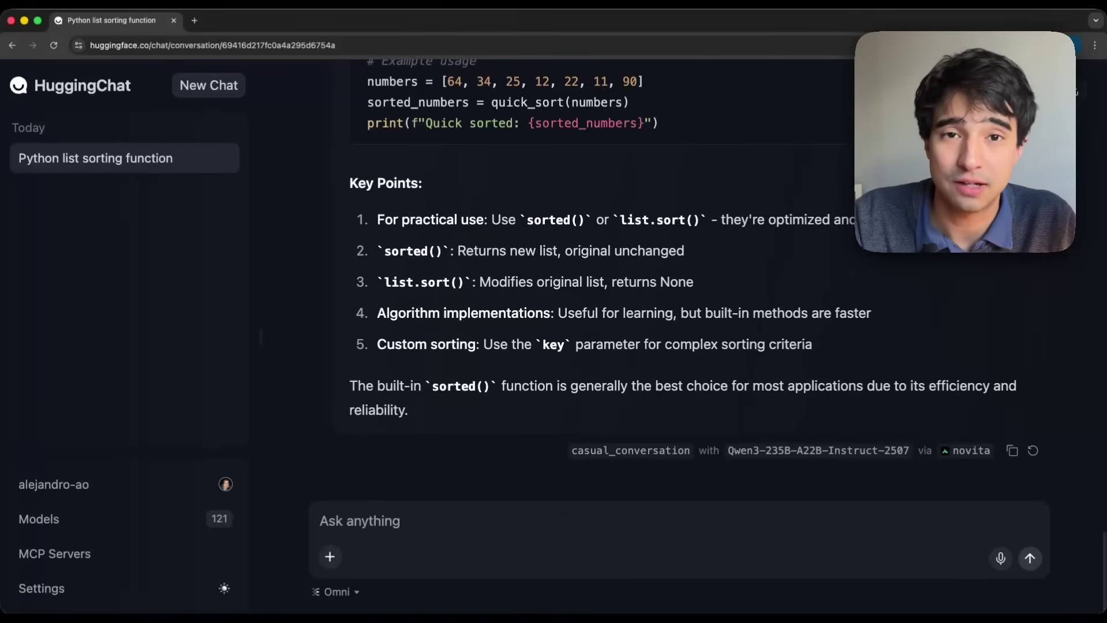
left_click(337, 592)
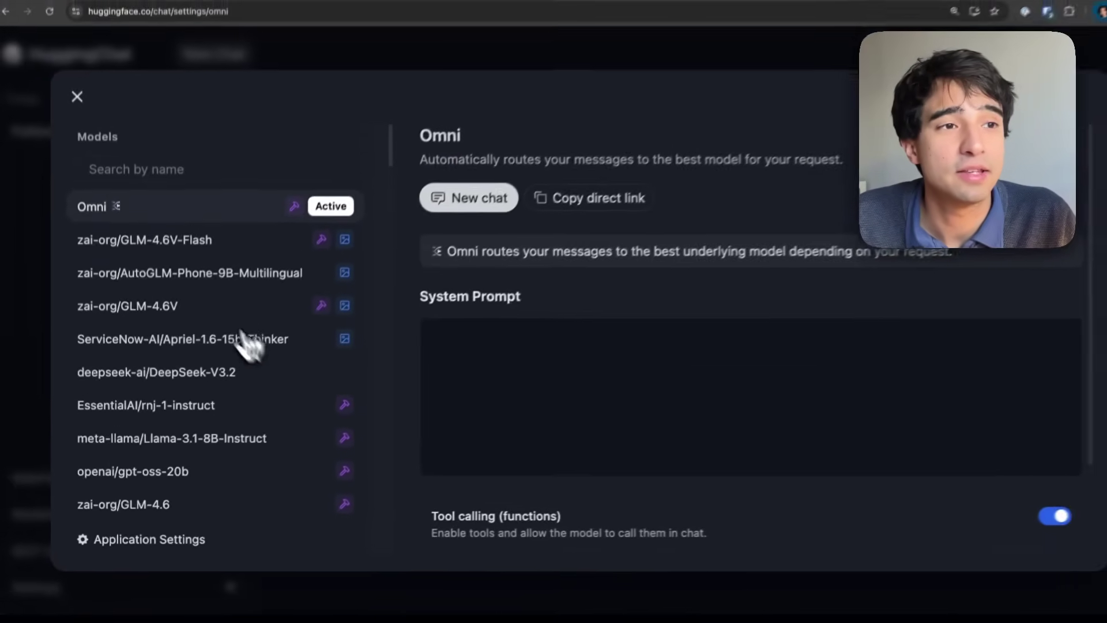
scroll(248, 342, "down", 5)
scroll(220, 315, "down", 5)
scroll(219, 315, "down", 5)
scroll(219, 316, "down", 3)
scroll(218, 315, "down", 3)
scroll(220, 315, "up", 8)
scroll(219, 315, "up", 5)
scroll(219, 315, "up", 3)
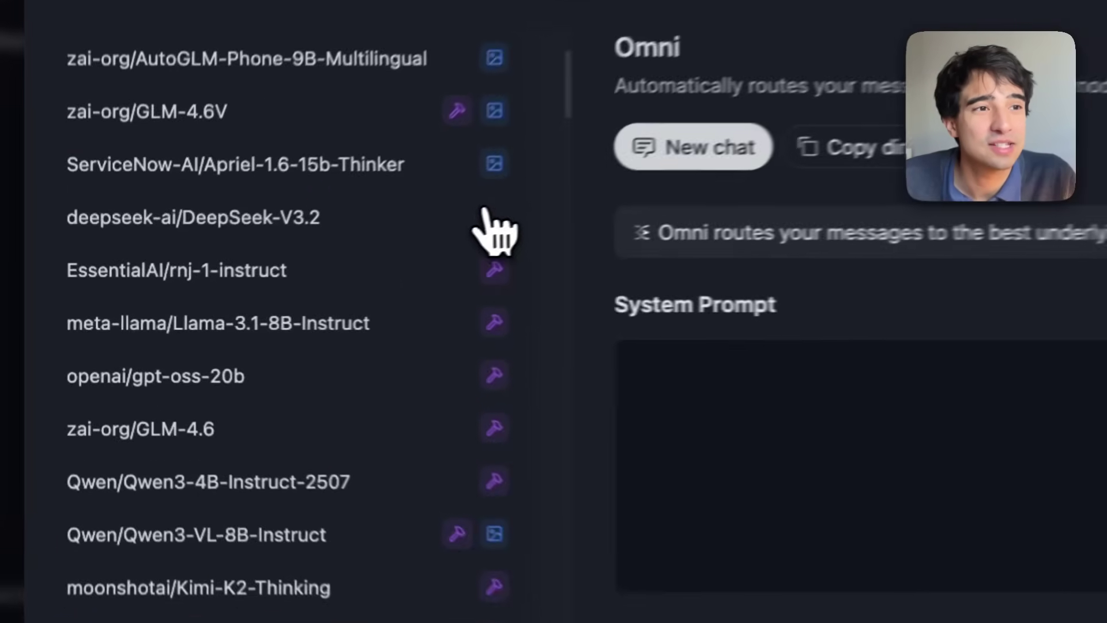
scroll(337, 286, "up", 3)
scroll(338, 260, "up", 1)
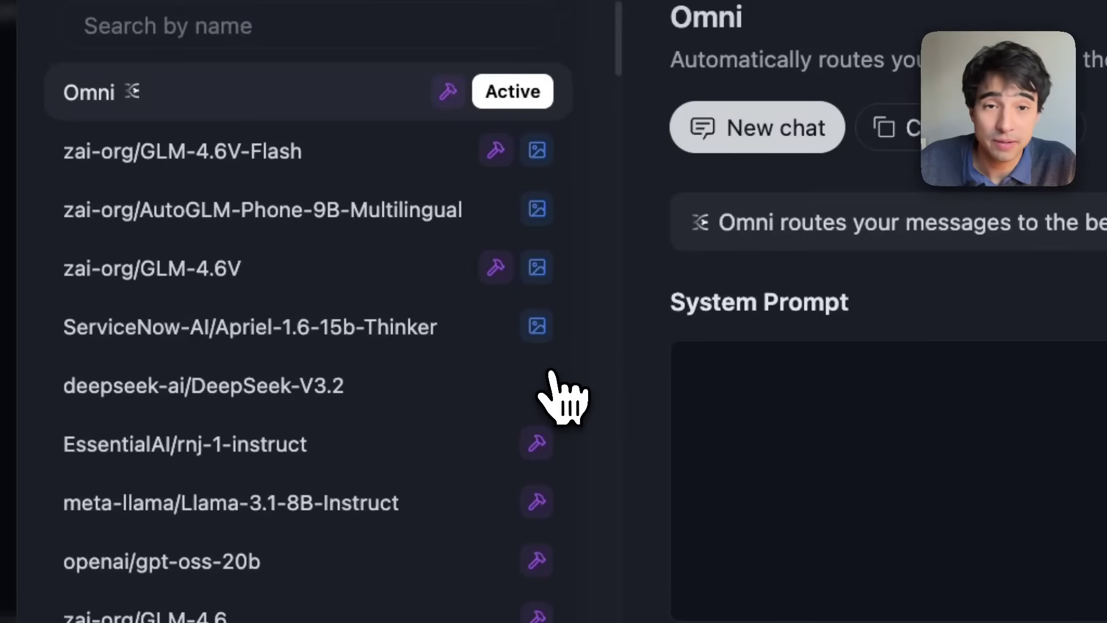
scroll(562, 398, "down", 1)
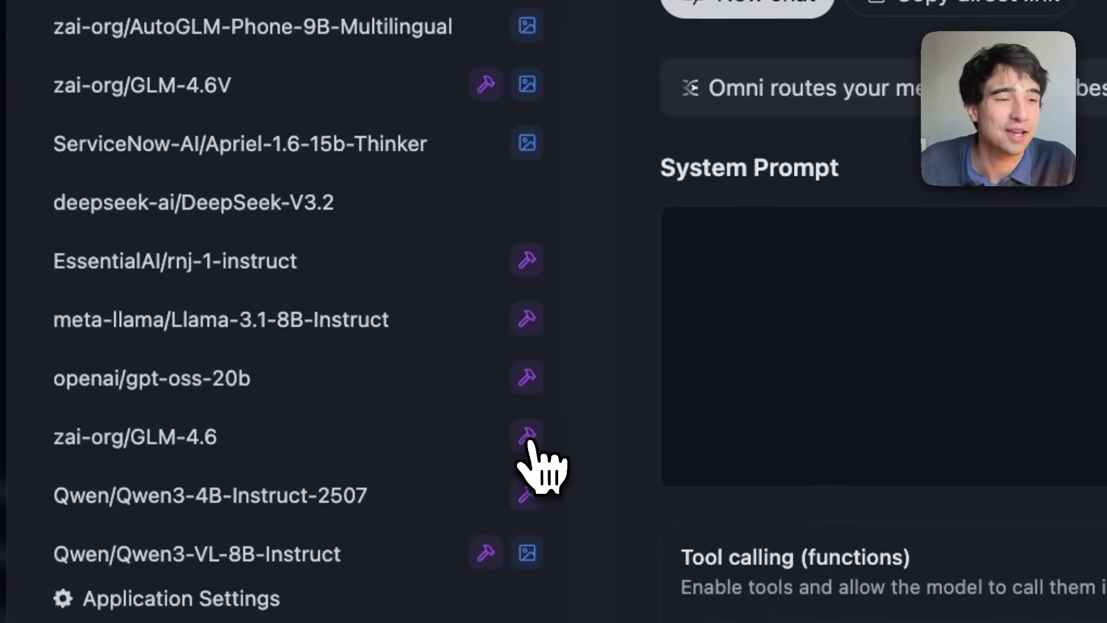
scroll(530, 443, "down", 3)
scroll(530, 443, "down", 2)
scroll(540, 460, "down", 1)
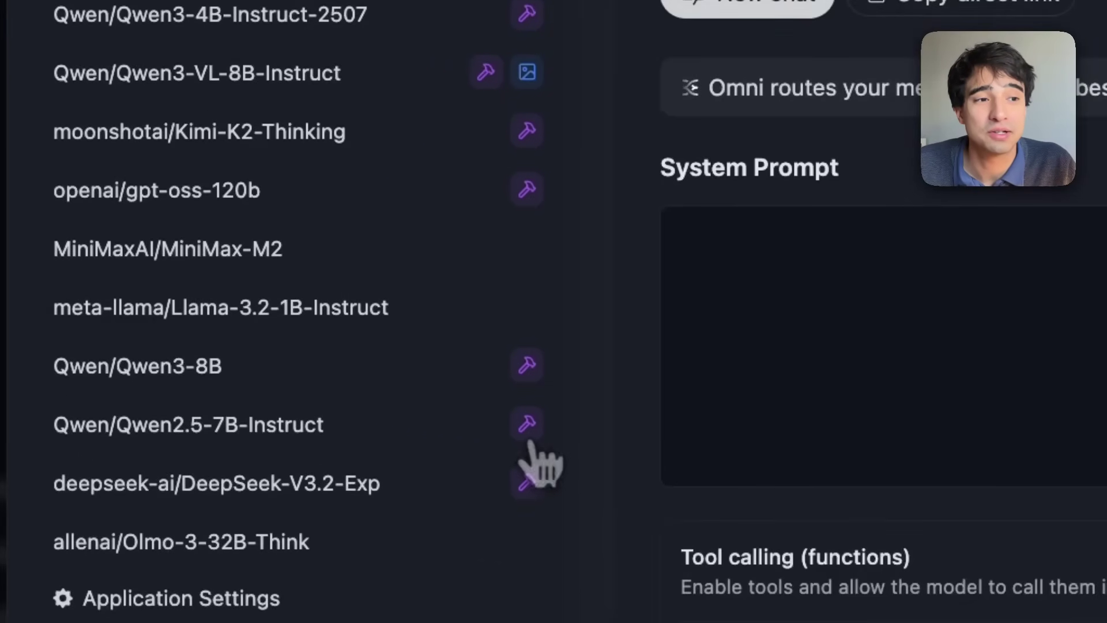
scroll(528, 325, "down", 4)
scroll(530, 322, "down", 1)
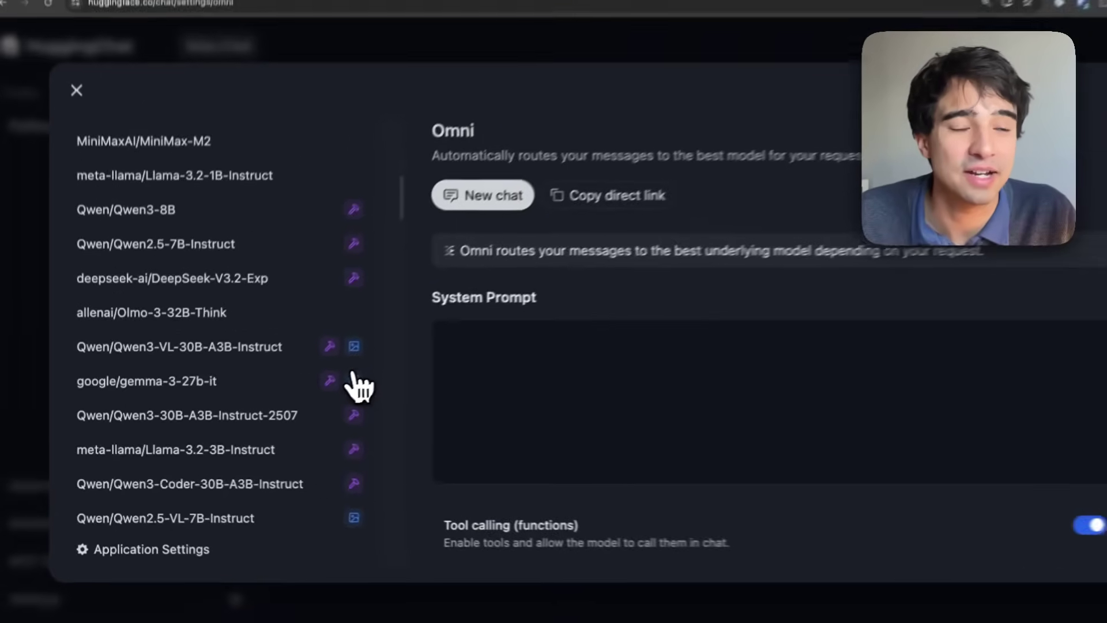
scroll(337, 385, "up", 10)
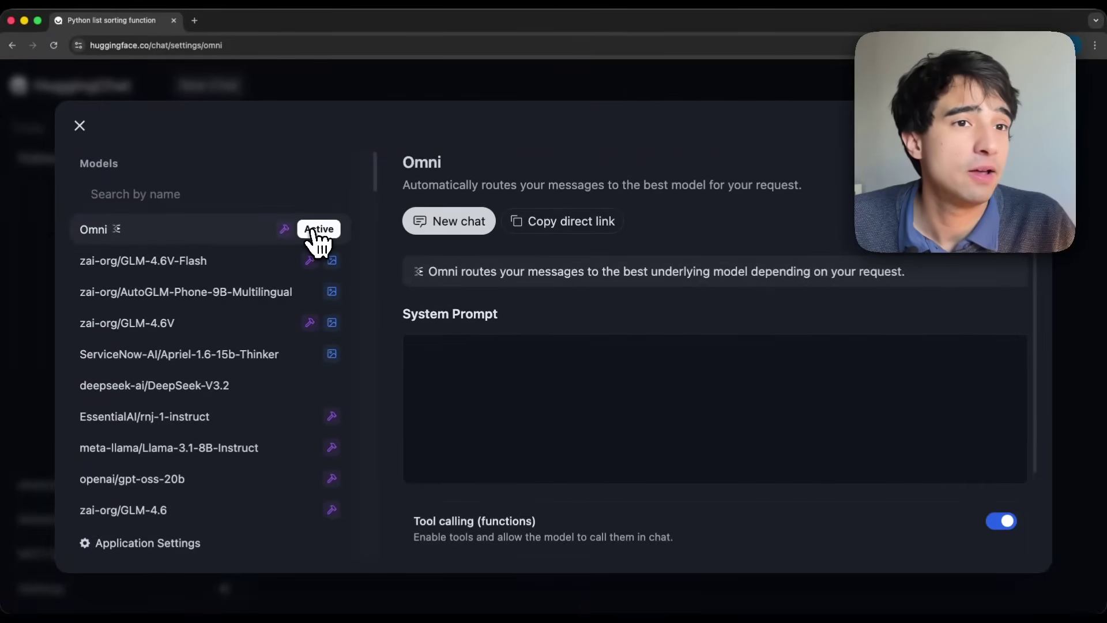
left_click(79, 126)
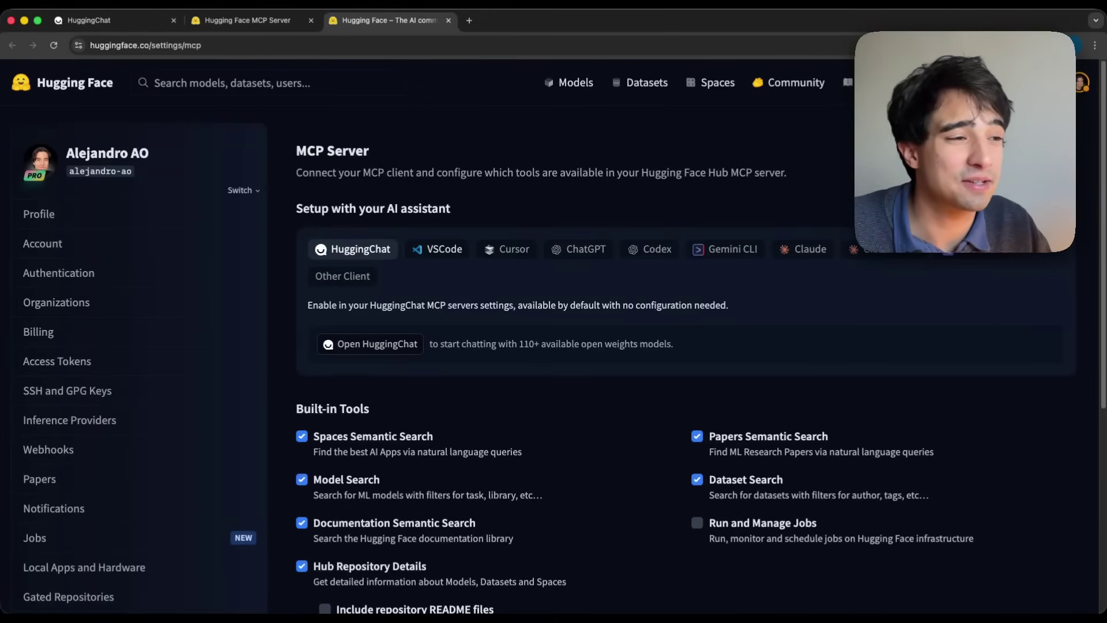
scroll(455, 403, "down", 5)
scroll(456, 403, "down", 3)
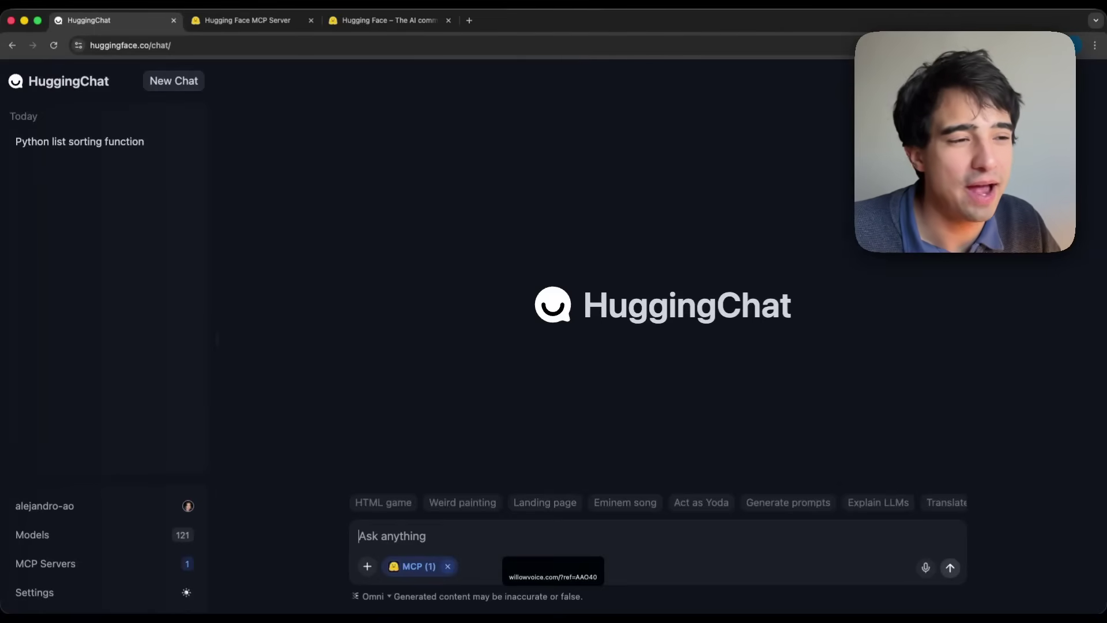
Send the Bavarian town with Eiffel Tower image prompt and zoom out to view the result.
key("Return")
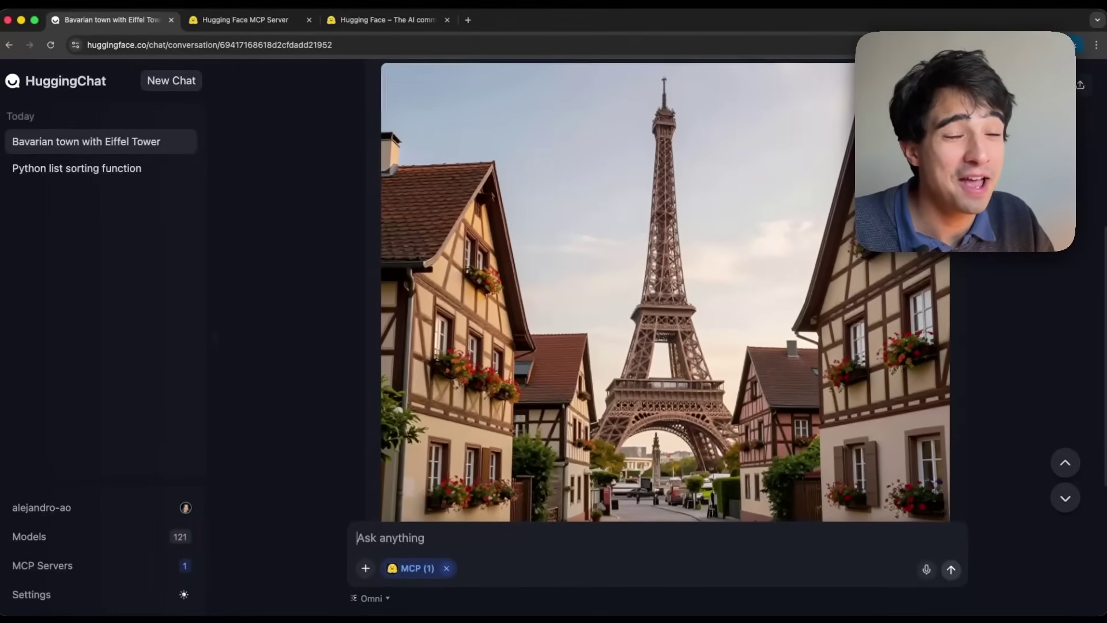
scroll(666, 291, "up", 1)
key("super+minus")
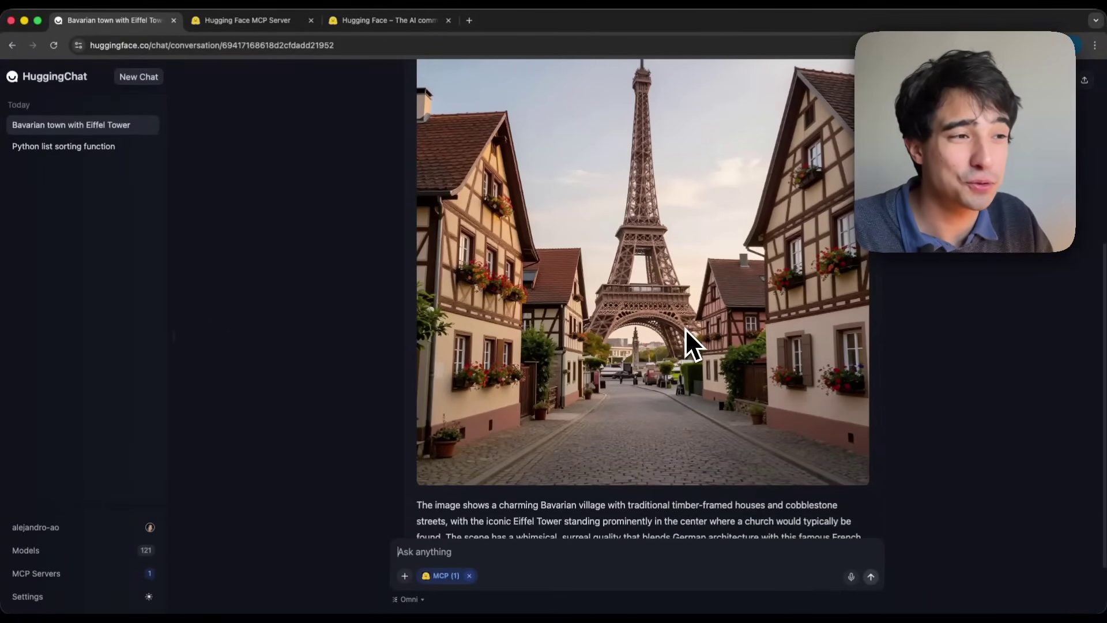
scroll(685, 328, "up", 3)
scroll(685, 328, "up", 3)
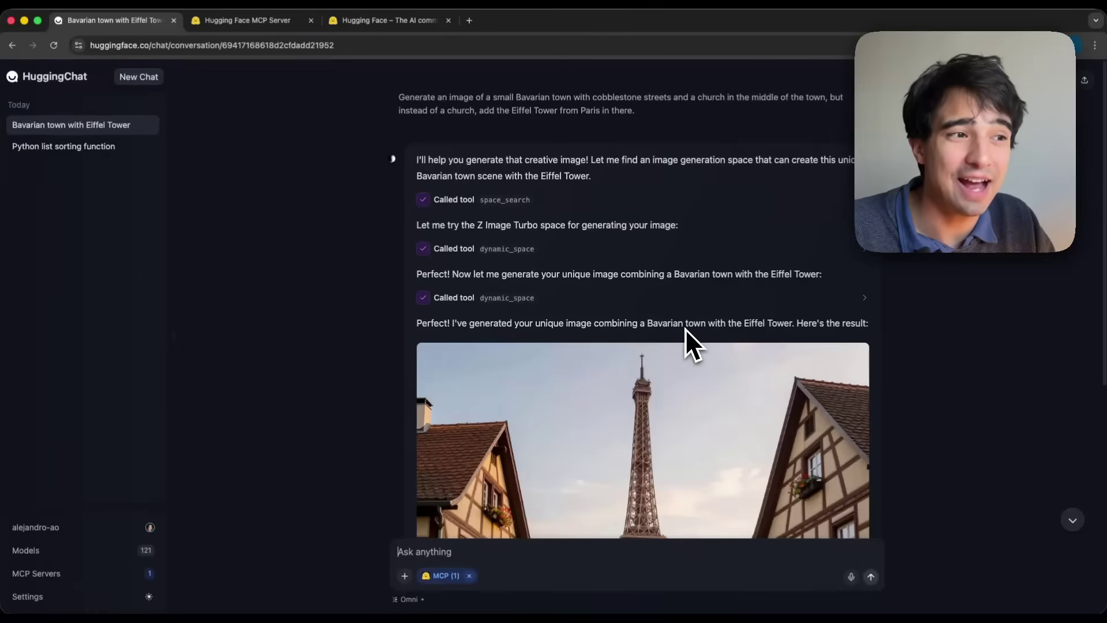
scroll(685, 329, "down", 3)
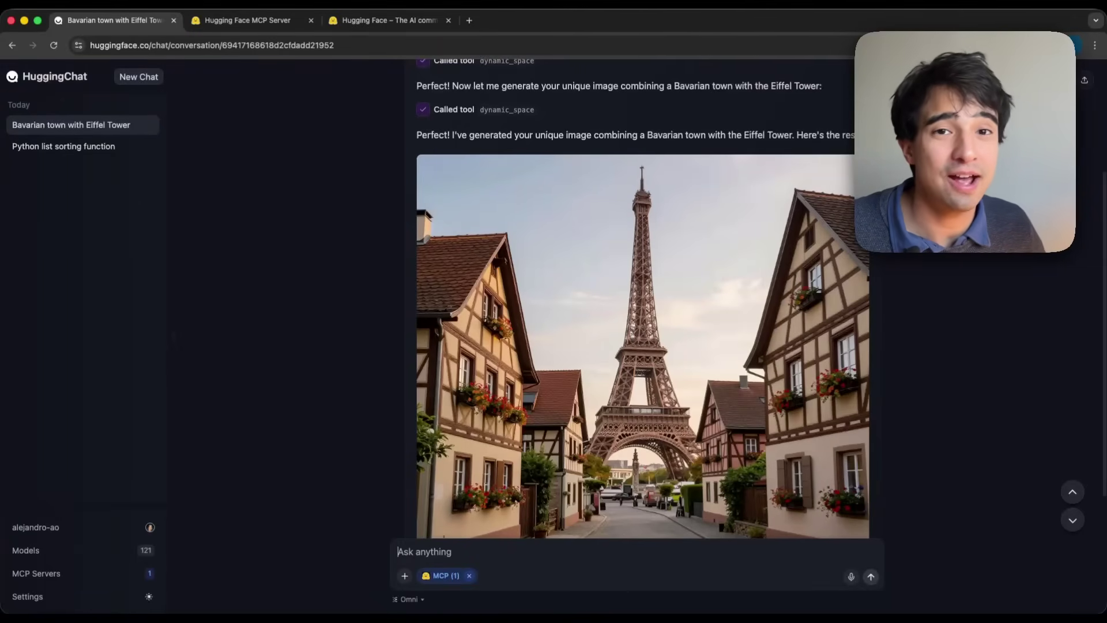
scroll(643, 346, "down", 5)
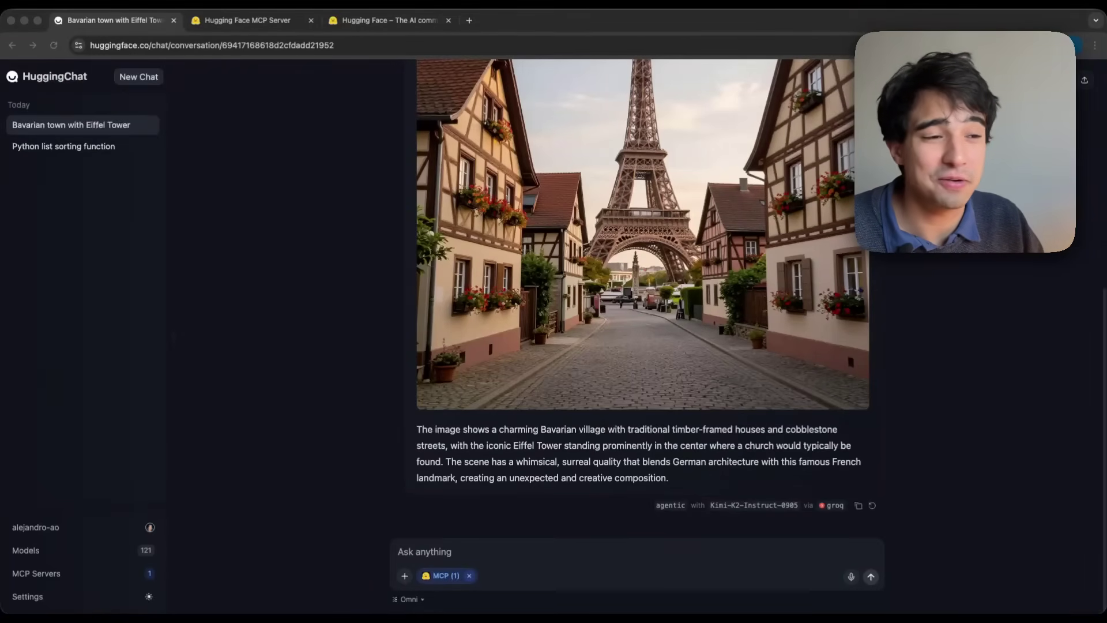
key("super+equal")
key("super+equal")
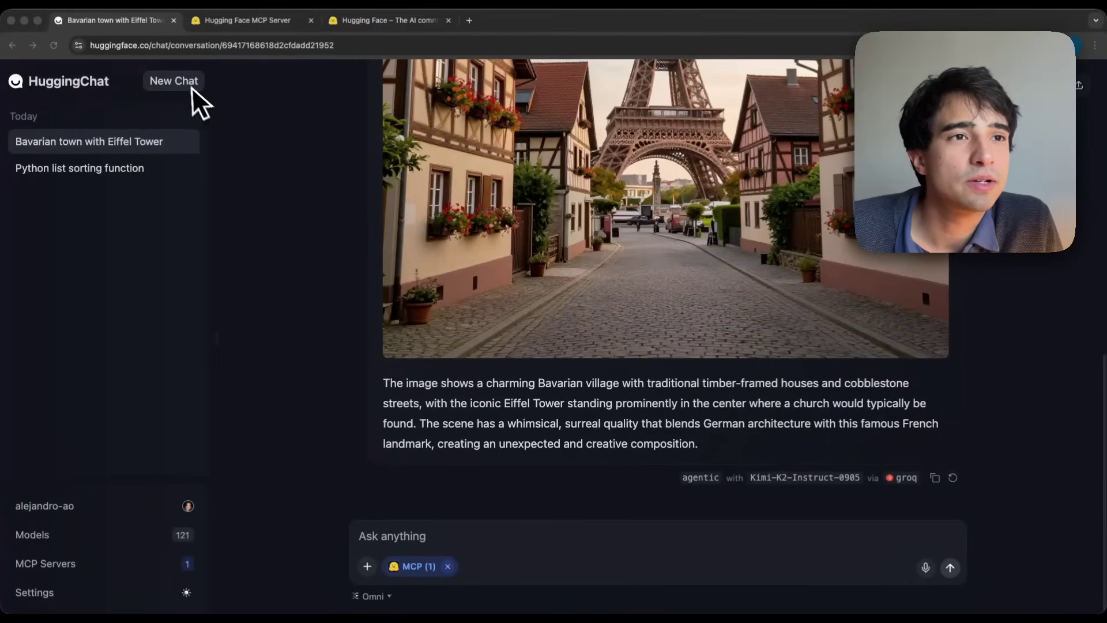
In a new chat, ask for the most downloaded text-to-image models, then about 4-bit quantization.
left_click(174, 87)
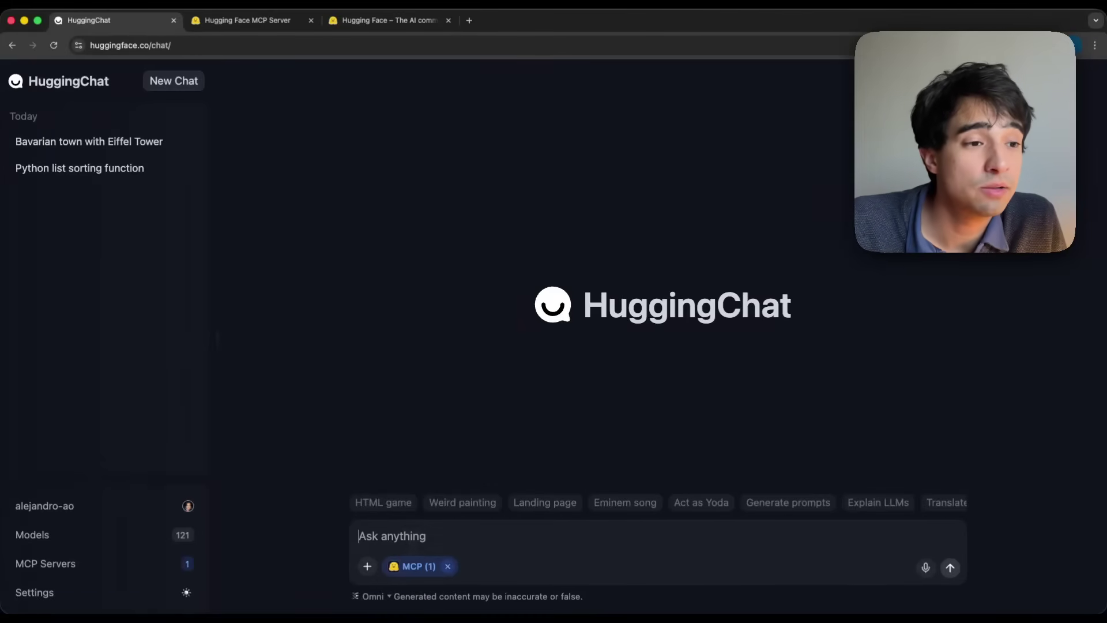
type("Find the most downloaded text-to-image models")
key("Return")
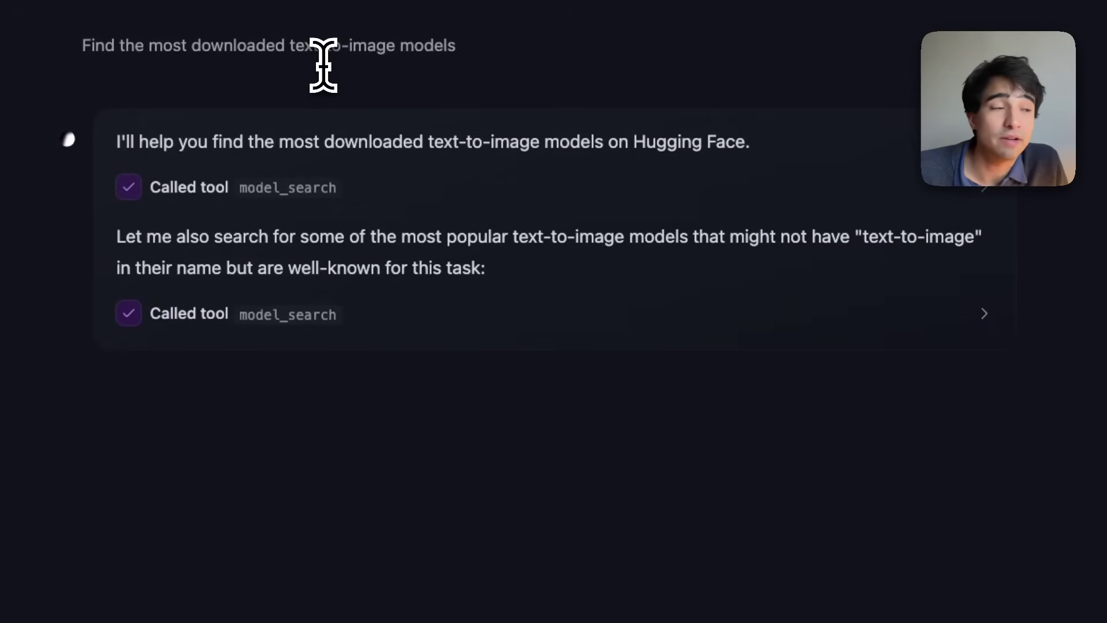
scroll(323, 64, "down", 2)
scroll(321, 61, "down", 5)
scroll(321, 259, "down", 3)
scroll(322, 251, "up", 5)
scroll(321, 252, "up", 5)
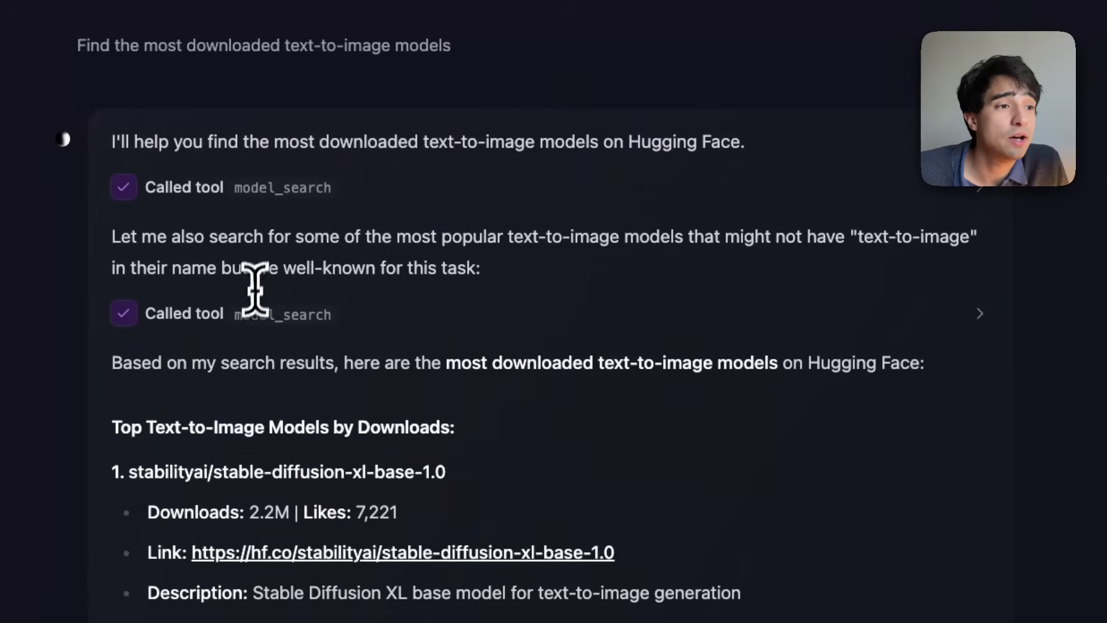
scroll(253, 293, "down", 3)
scroll(253, 294, "down", 1)
scroll(253, 298, "down", 1)
scroll(251, 308, "down", 3)
scroll(251, 307, "down", 3)
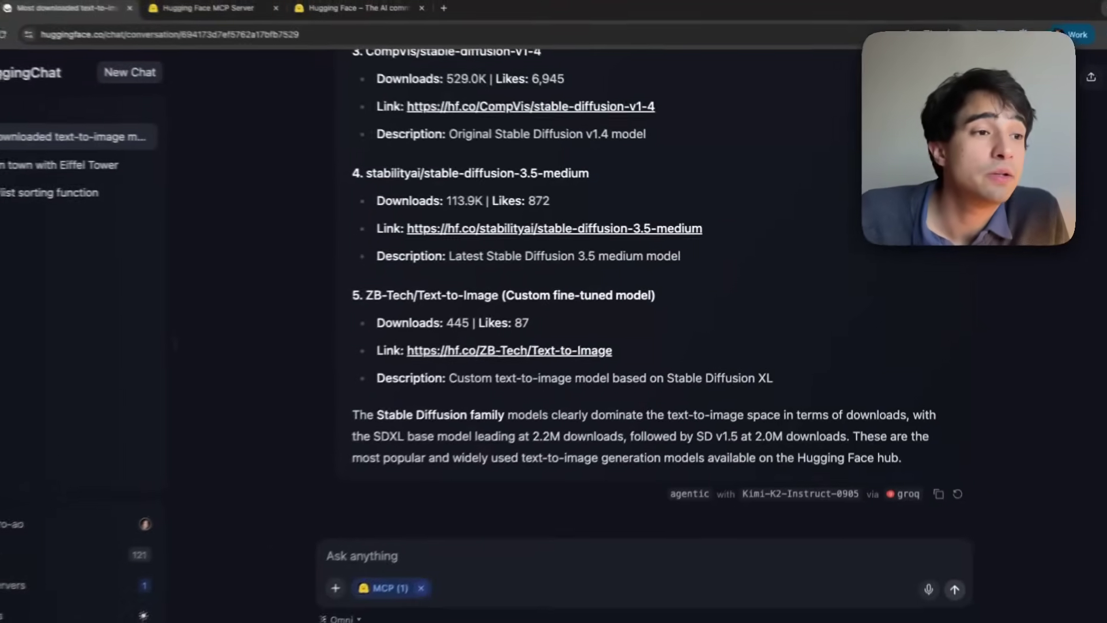
scroll(448, 385, "up", 5)
scroll(448, 383, "down", 2)
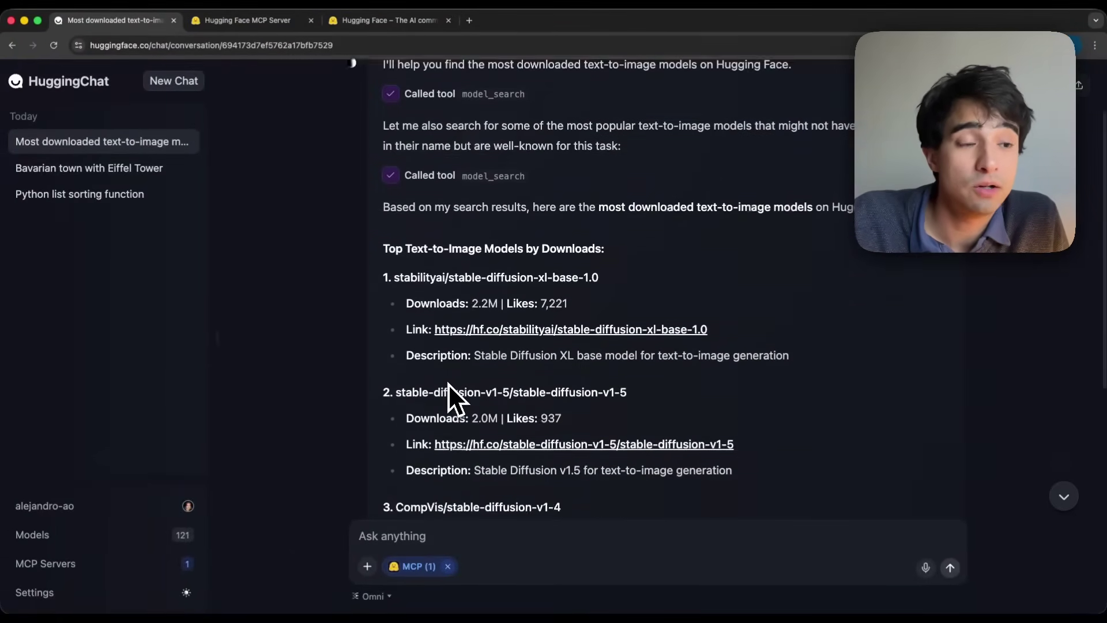
scroll(448, 384, "down", 4)
scroll(448, 384, "down", 1)
scroll(415, 414, "down", 1)
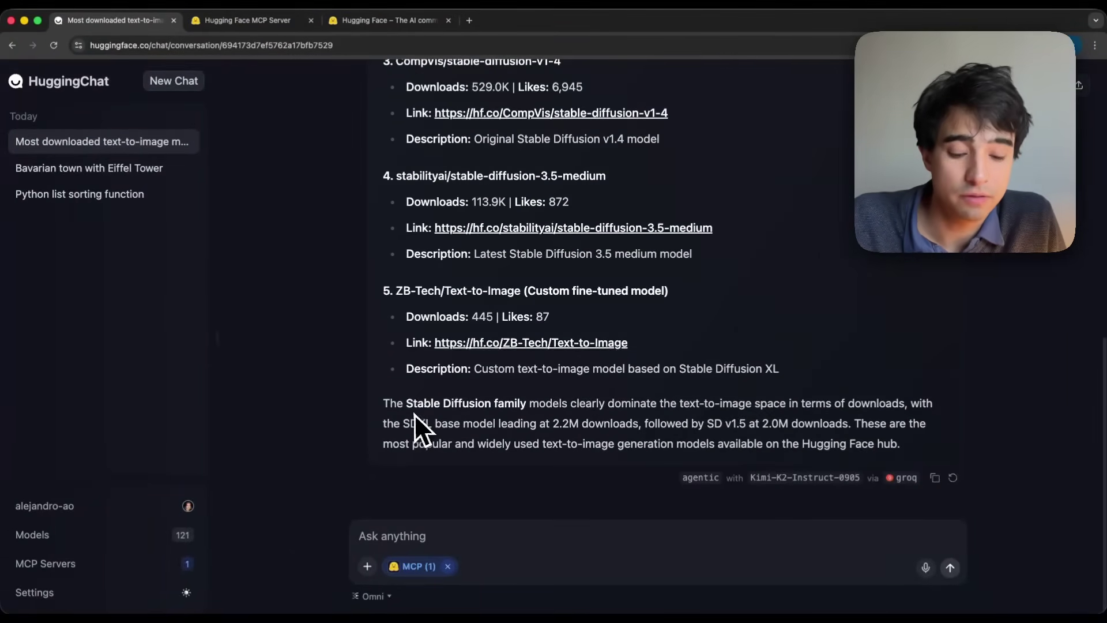
type("How do I load a model with 4-bit quantization")
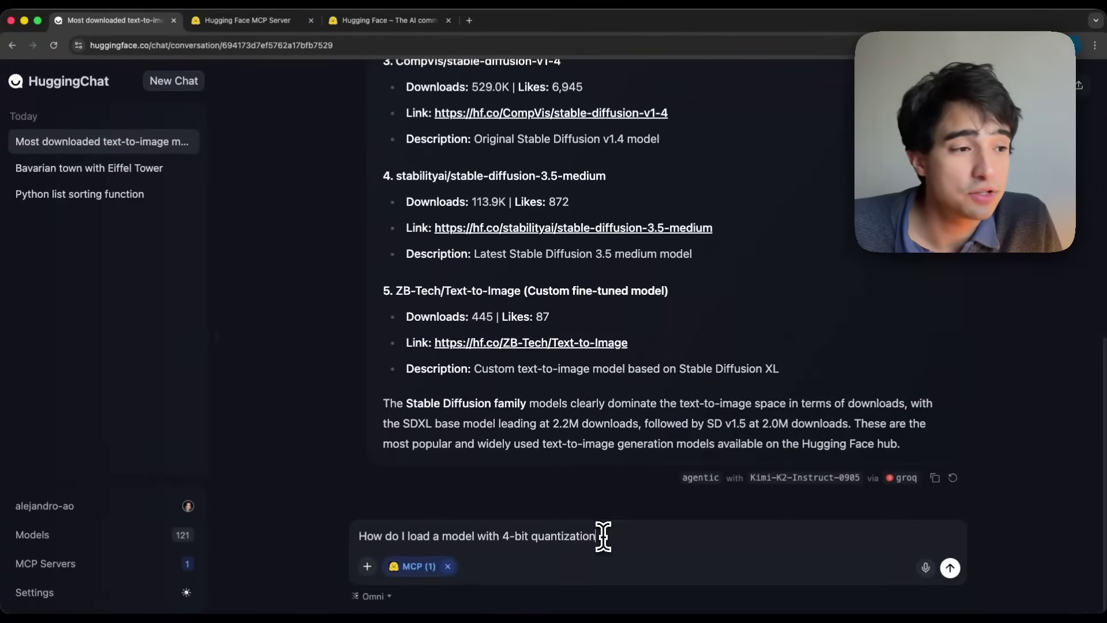
key("Return")
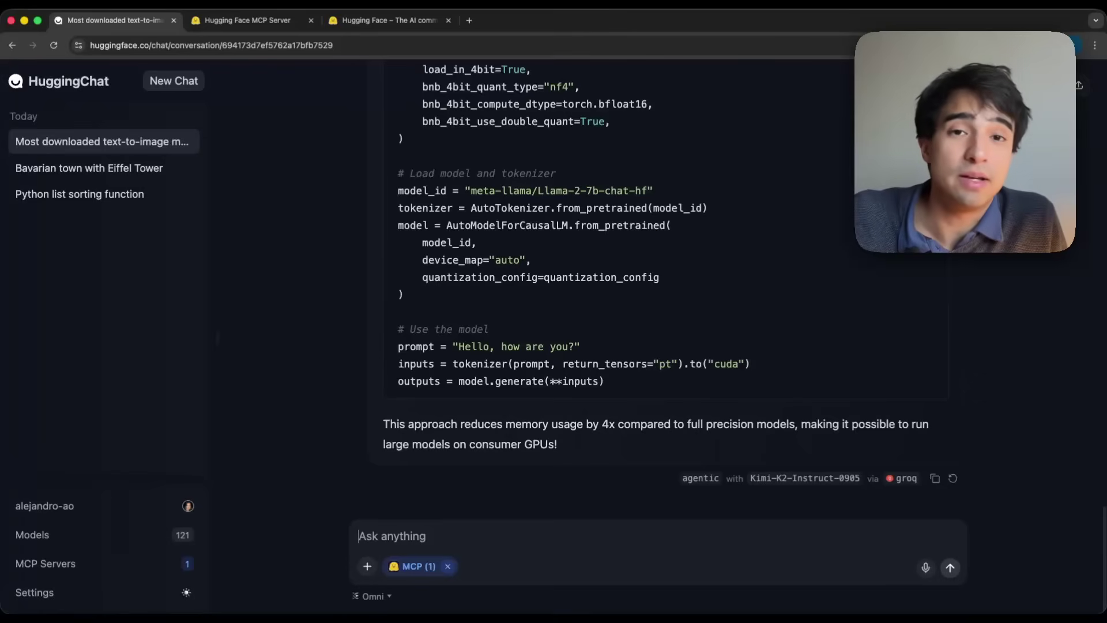
scroll(537, 390, "up", 10)
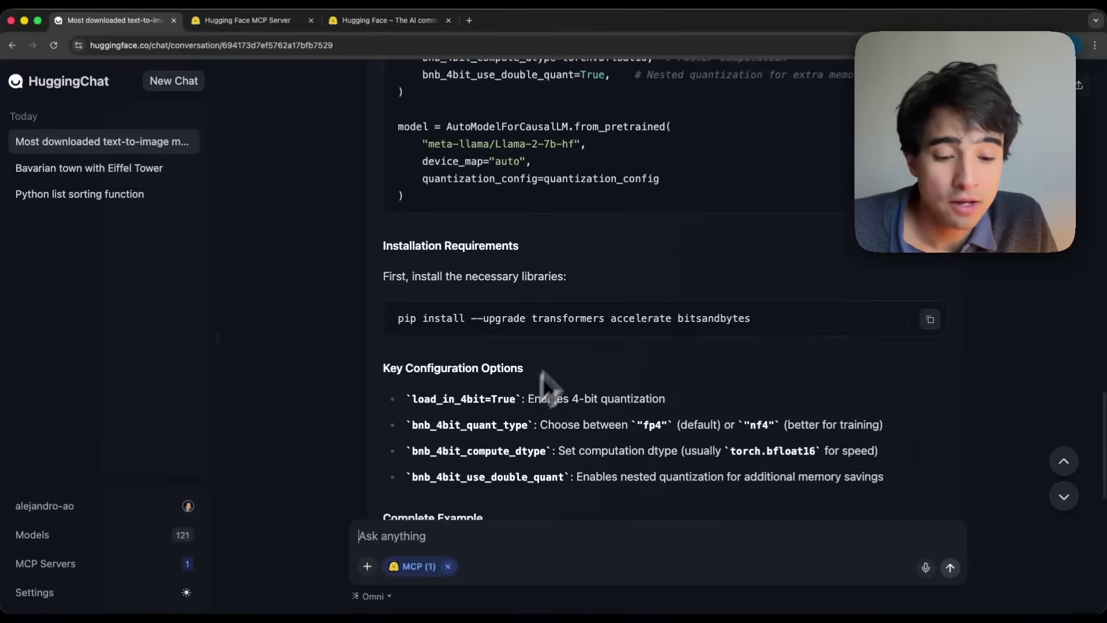
scroll(545, 364, "down", 1)
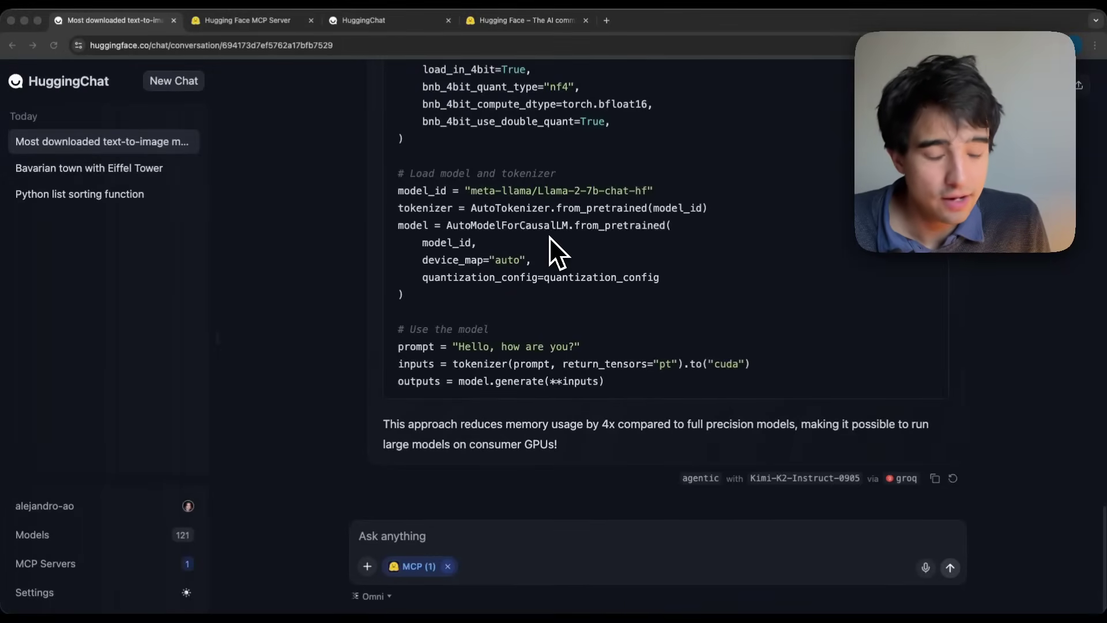
Switch to the Hugging Face MCP Server docs and focus the Ask HuggingChat box.
key("ctrl+Tab")
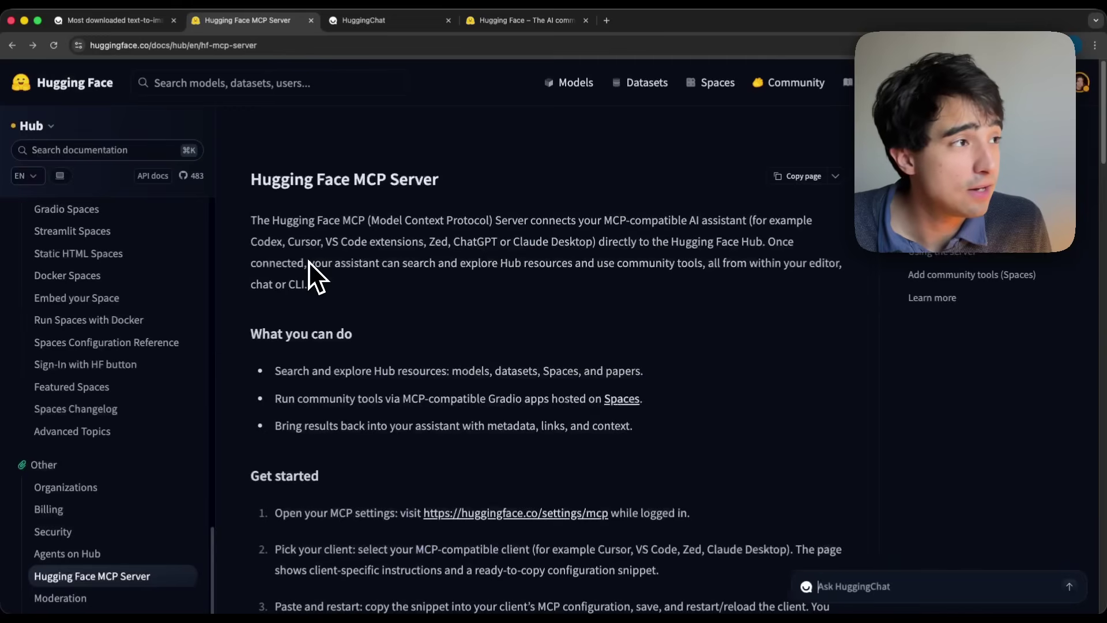
left_click(862, 595)
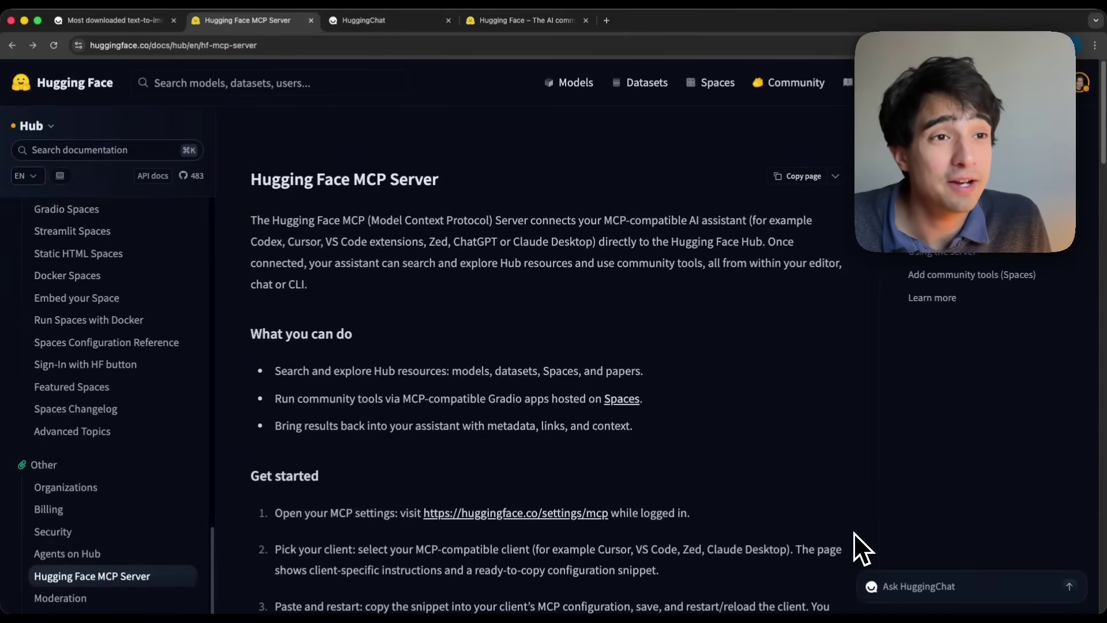
scroll(368, 223, "up", 1)
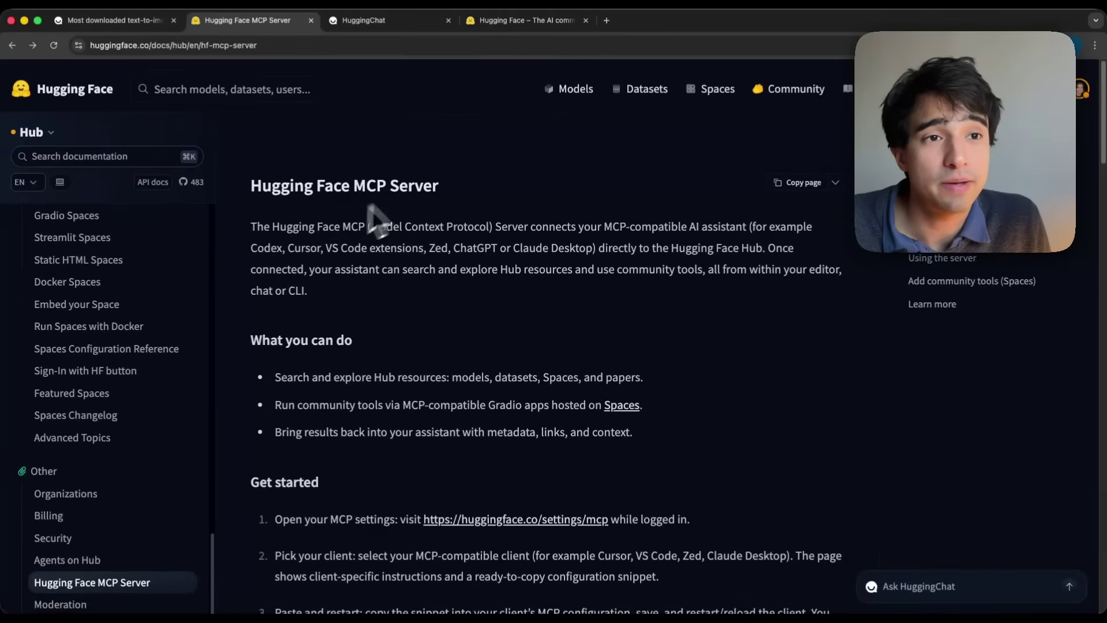
scroll(129, 331, "up", 10)
scroll(407, 371, "down", 5)
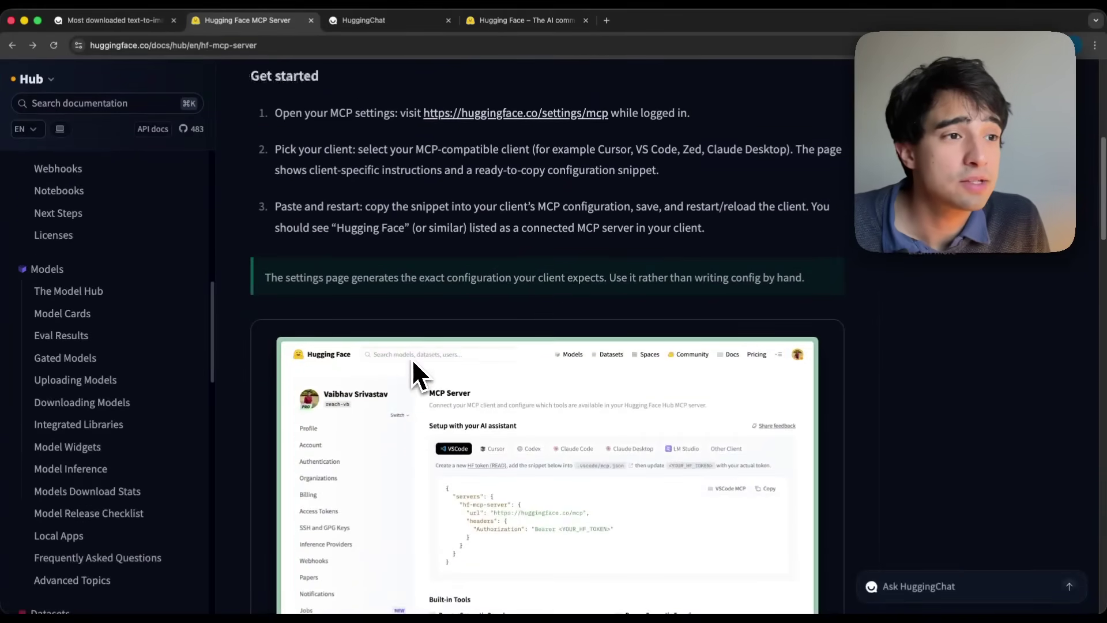
scroll(412, 368, "down", 1)
scroll(512, 347, "up", 5)
scroll(512, 346, "up", 3)
left_click_drag(472, 197, 222, 185)
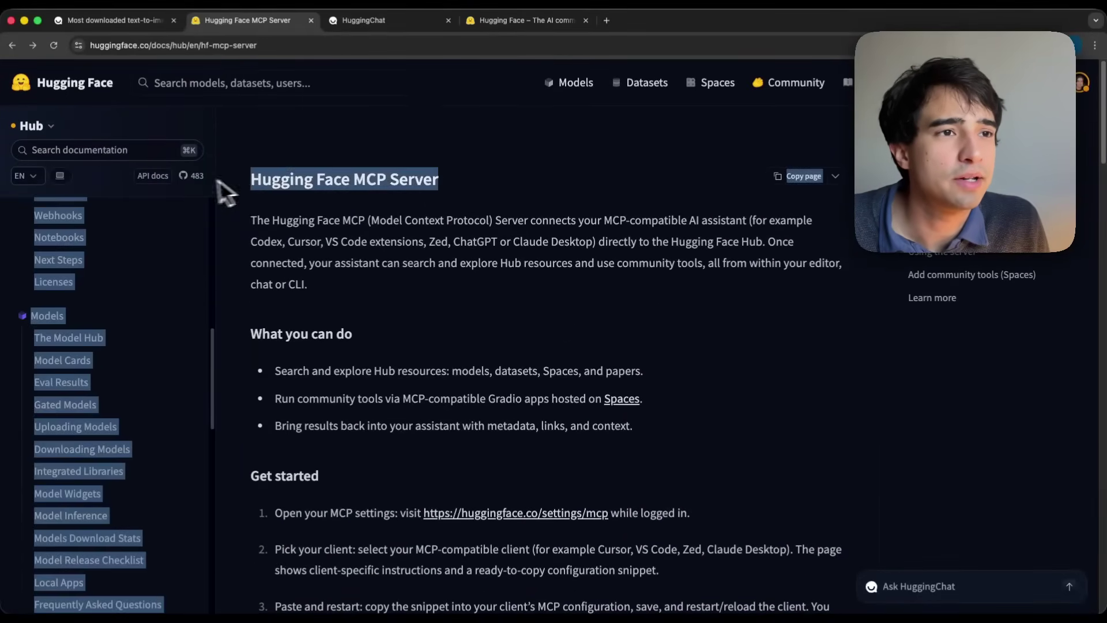
left_click(425, 178)
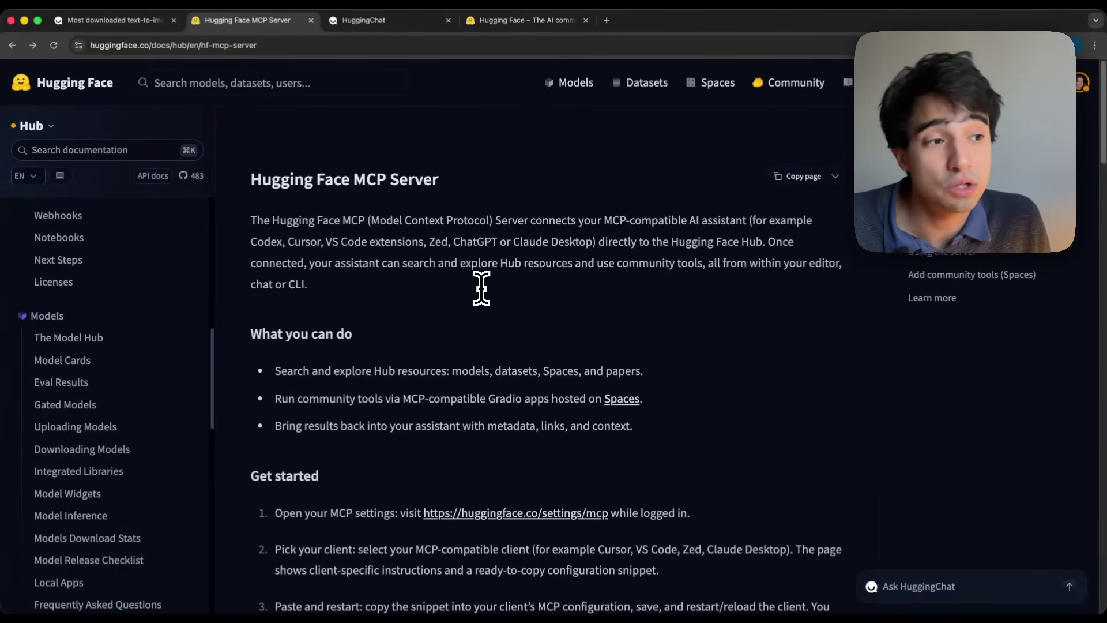
scroll(482, 288, "down", 10)
scroll(482, 288, "down", 10)
scroll(481, 288, "down", 10)
scroll(481, 289, "down", 3)
scroll(481, 291, "down", 10)
scroll(481, 291, "down", 8)
scroll(482, 291, "down", 4)
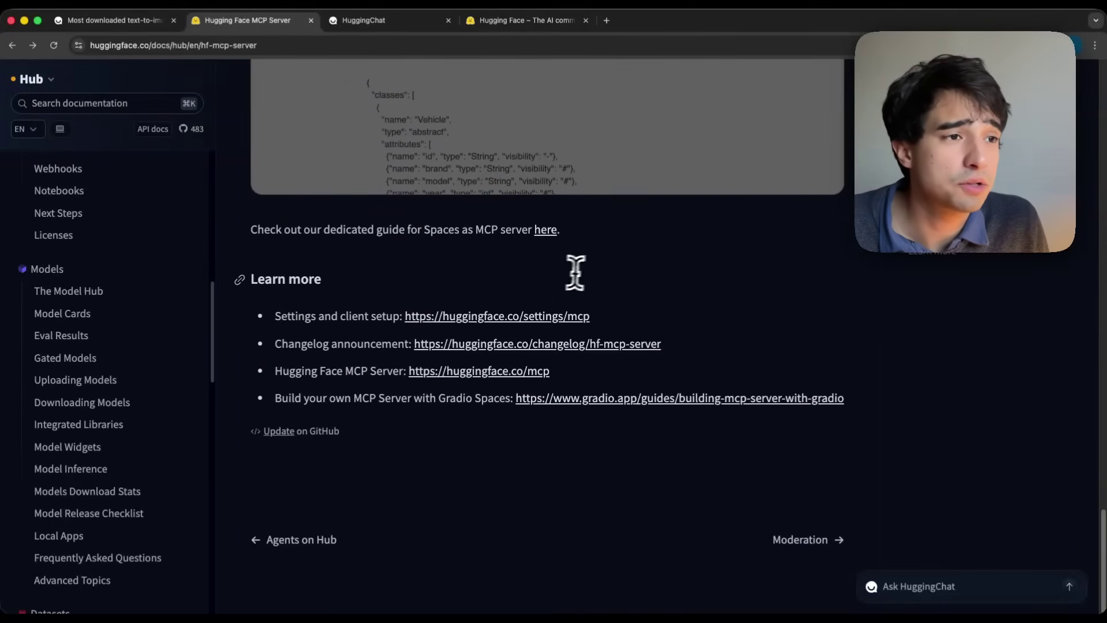
scroll(579, 271, "up", 15)
scroll(588, 267, "up", 10)
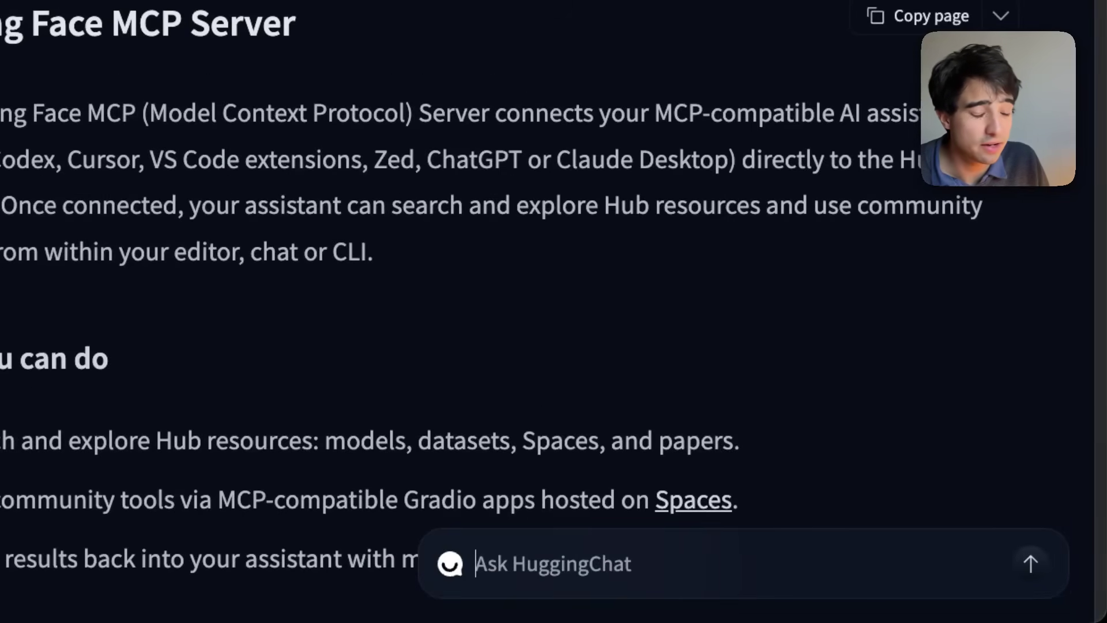
type("how")
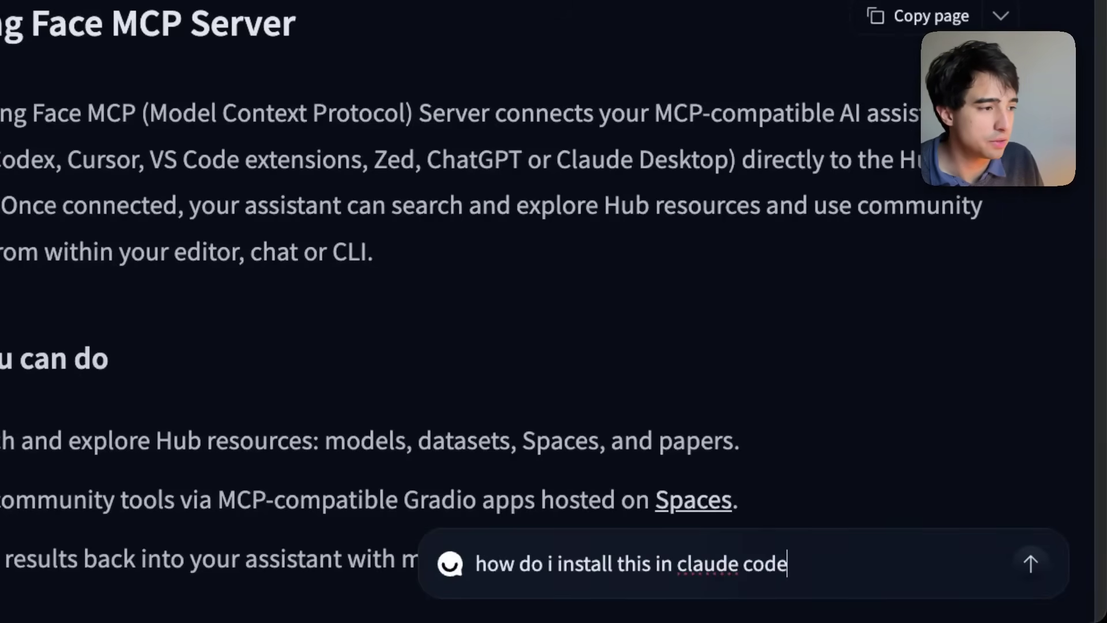
Finish writing 'how do i install this in claude code?' in the Ask HuggingChat box.
key("BackSpace")
type("?")
Send the Claude Code install question, read the setup steps, then close that conversation.
key("Return")
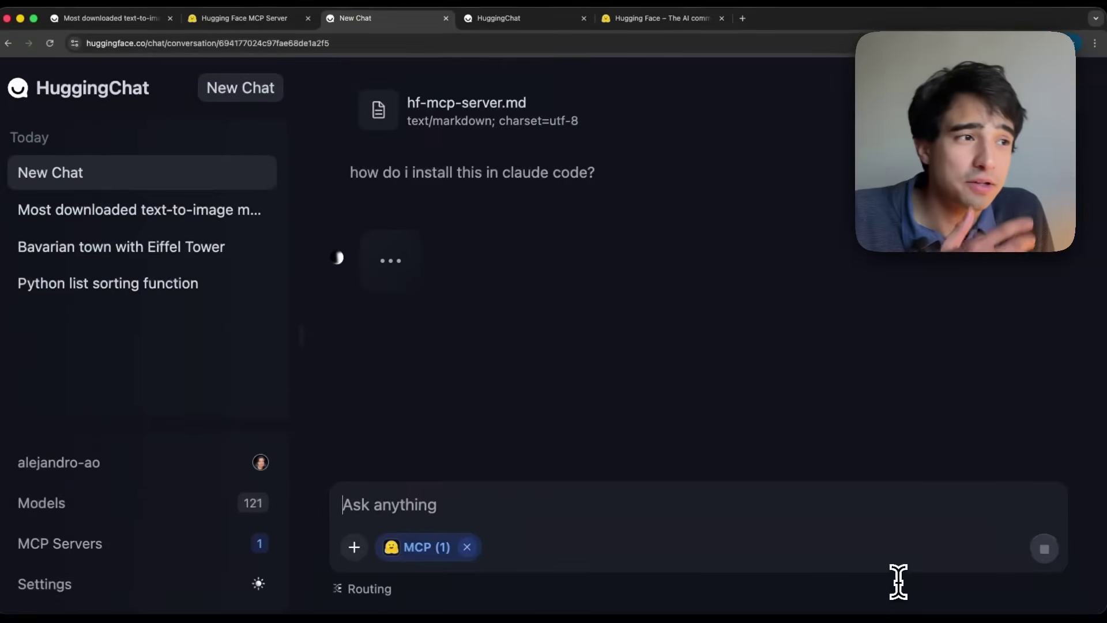
key("super+minus")
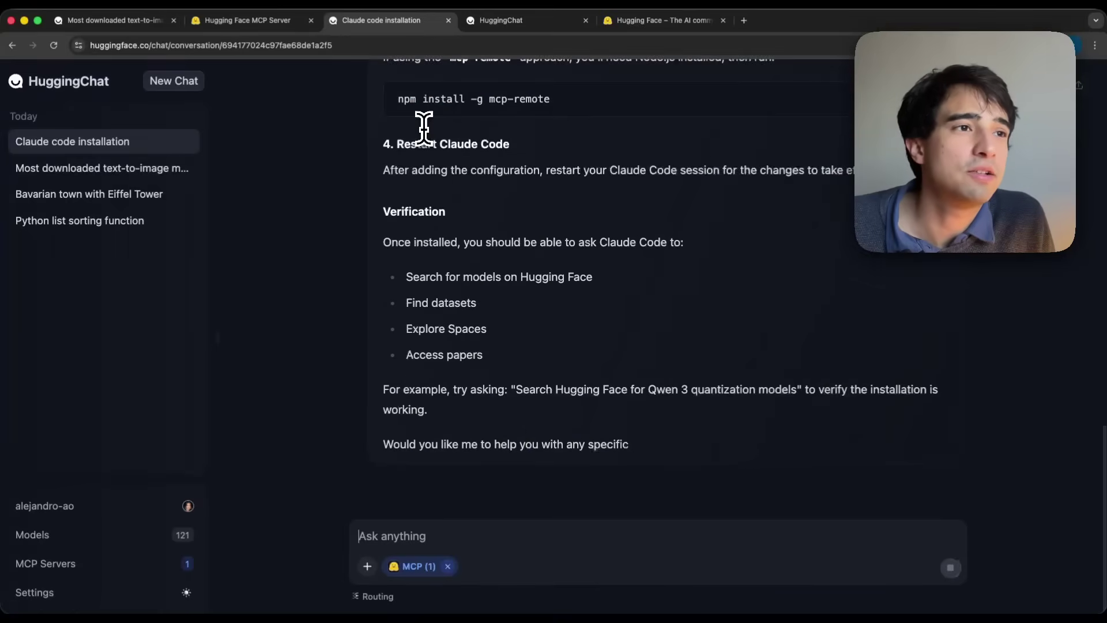
scroll(425, 130, "up", 10)
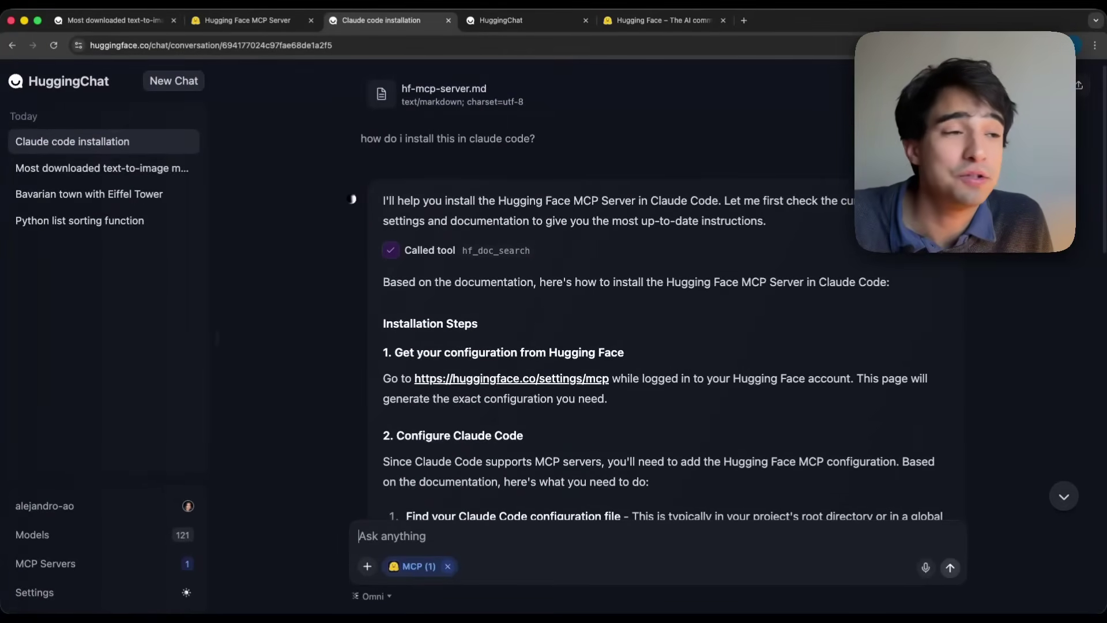
scroll(471, 278, "down", 2)
scroll(472, 279, "down", 2)
scroll(471, 280, "down", 3)
scroll(472, 279, "down", 2)
scroll(472, 278, "down", 4)
scroll(471, 279, "up", 4)
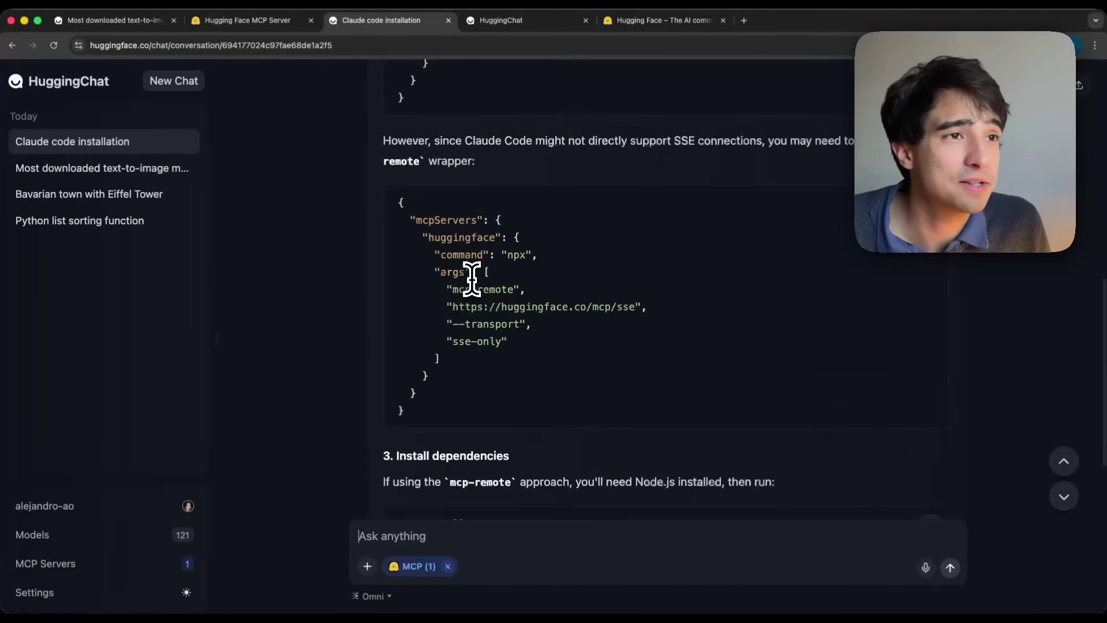
scroll(472, 279, "up", 4)
key("super+w")
key("super+w")
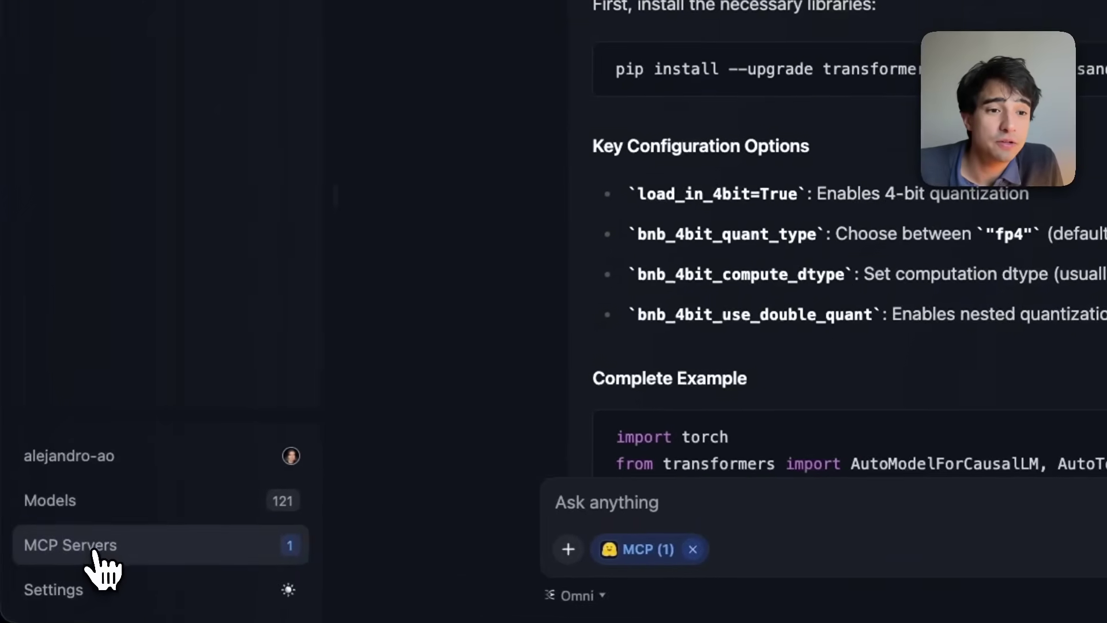
Open MCP Servers and switch Web Search (Exa) on, then off, leaving only Hugging Face.
left_click(97, 554)
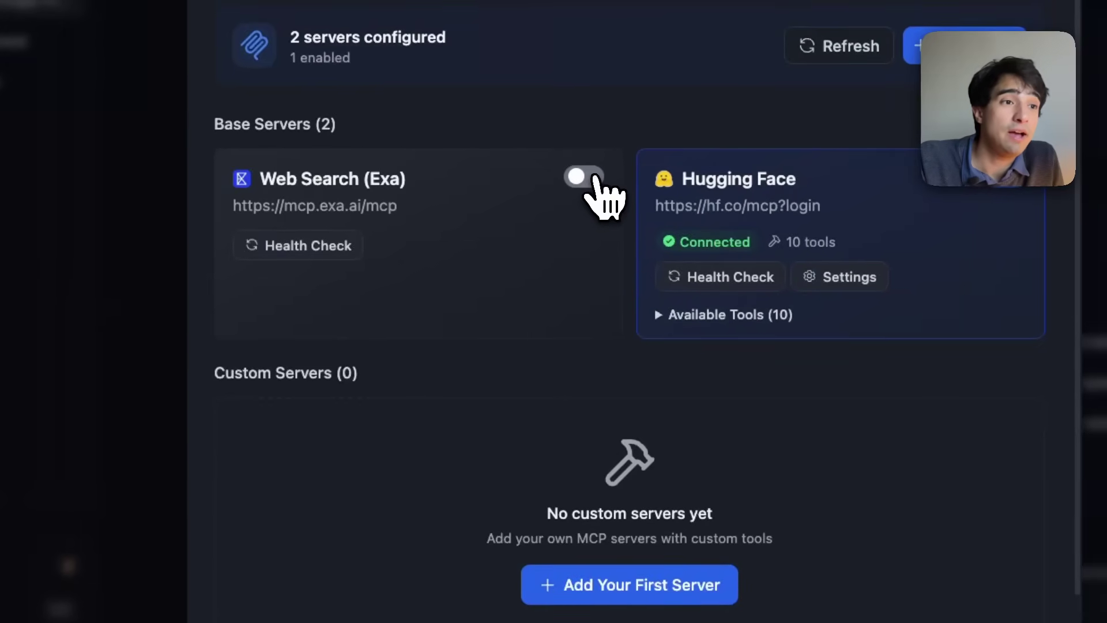
left_click(584, 178)
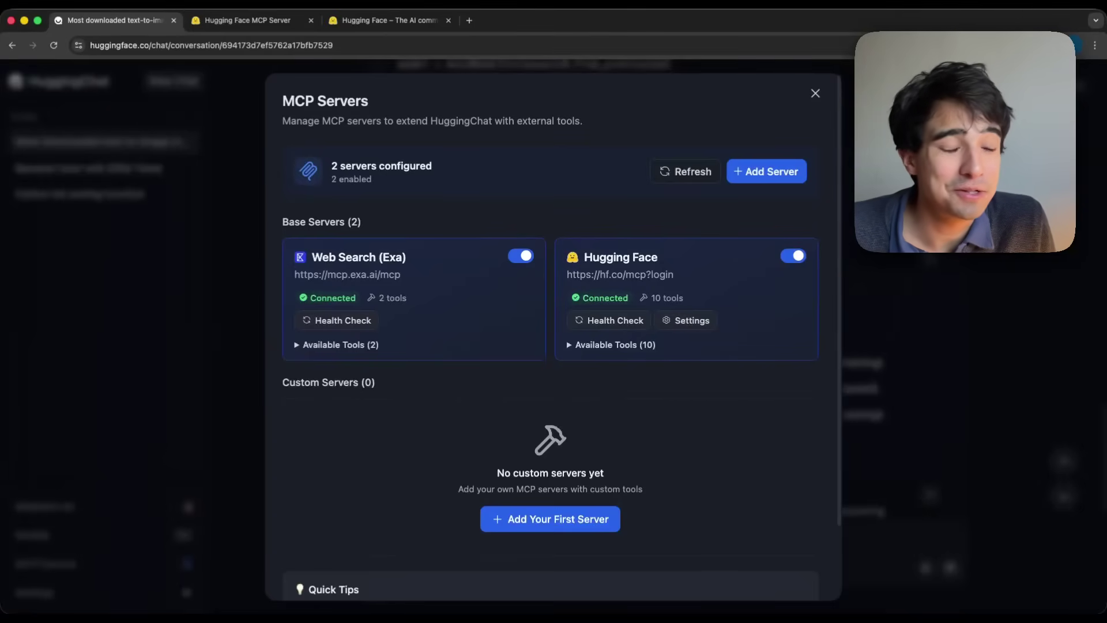
left_click(521, 256)
scroll(527, 292, "down", 2)
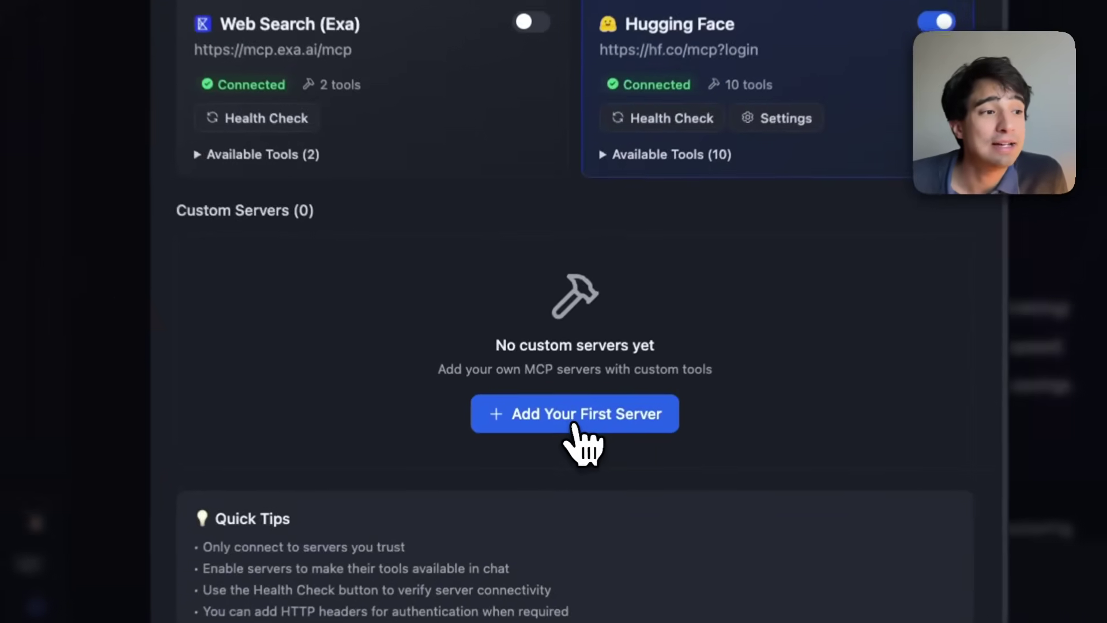
left_click(554, 433)
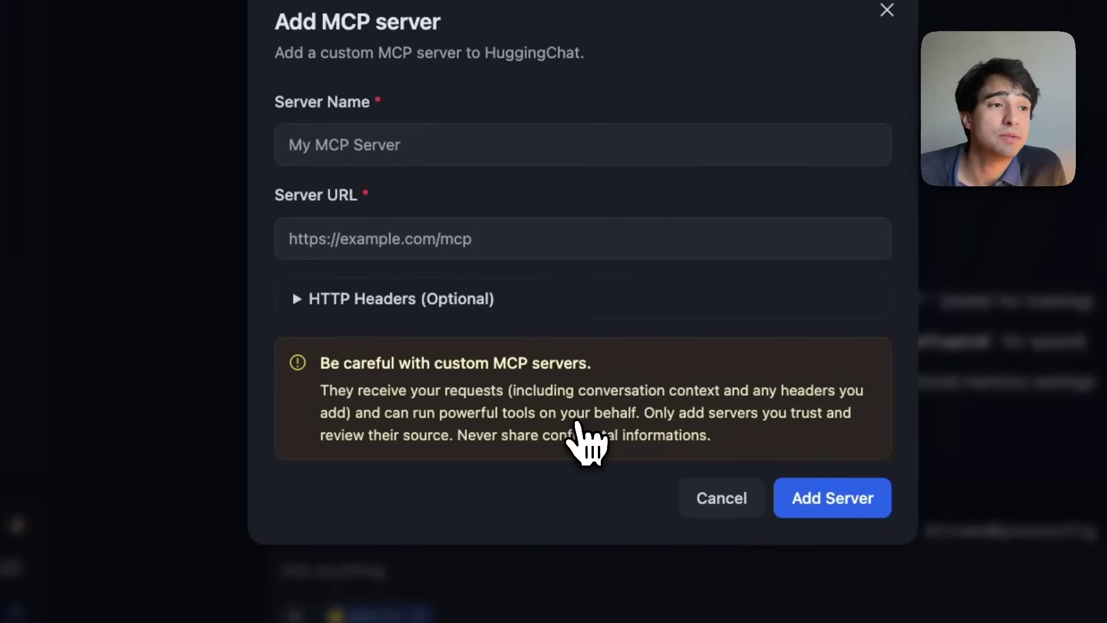
left_click(470, 143)
type("sadfasdfa")
left_click(460, 238)
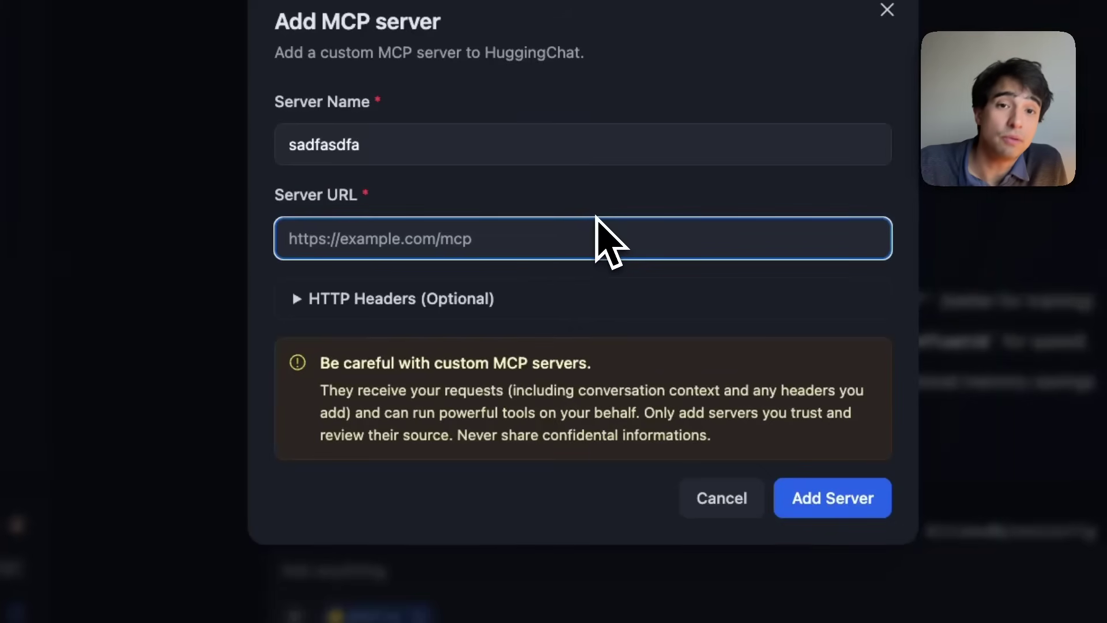
left_click(371, 314)
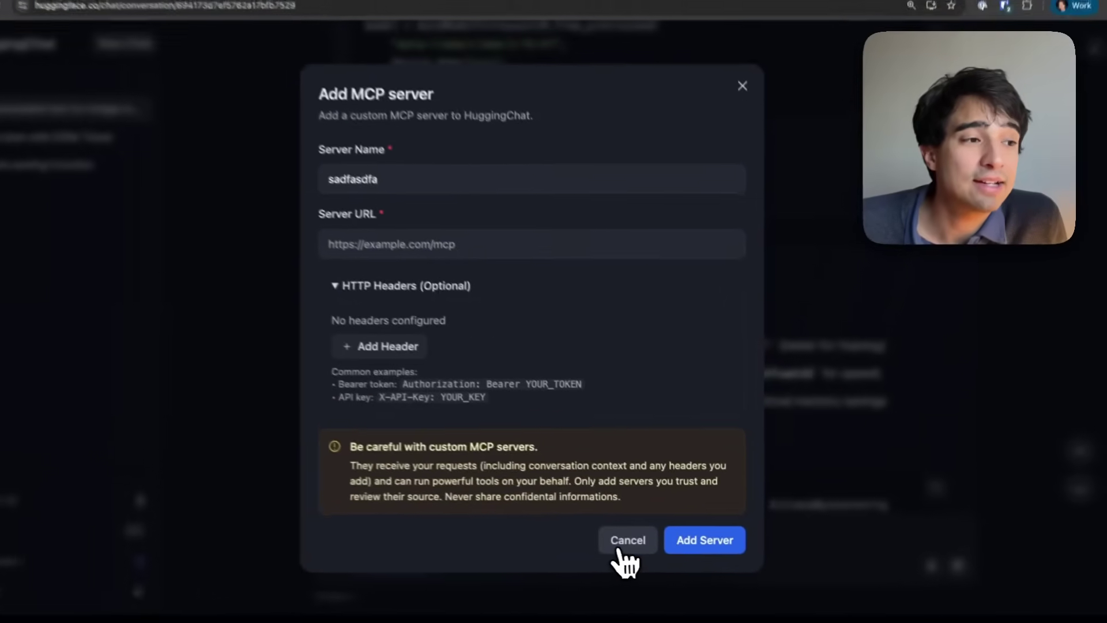
left_click(623, 561)
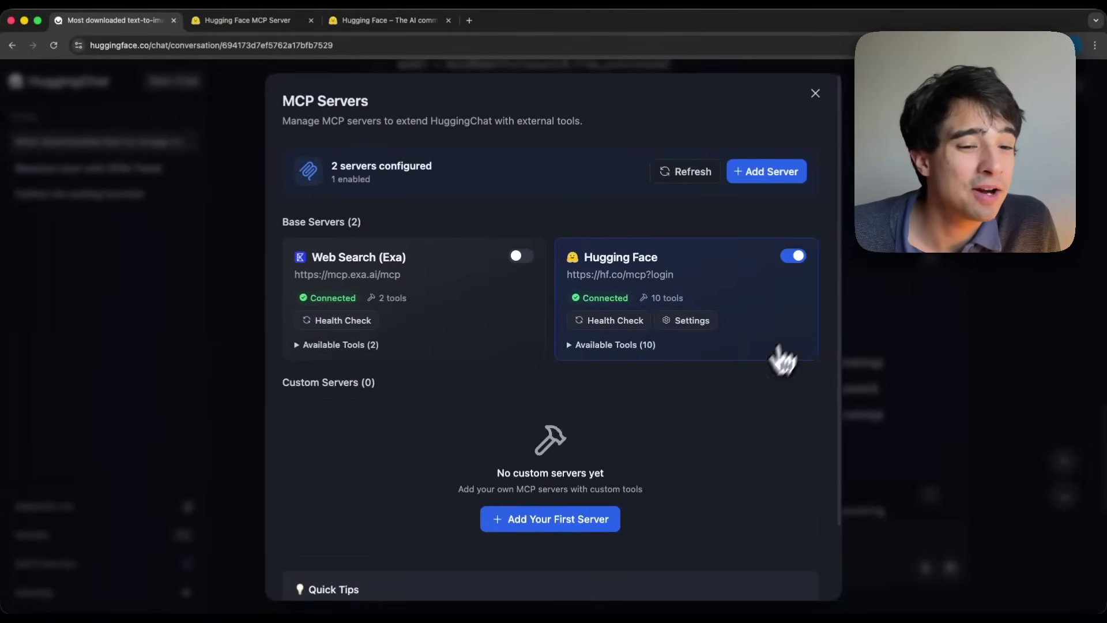
Close the MCP servers manager and go to the Pricing and Billing docs page.
key("Escape")
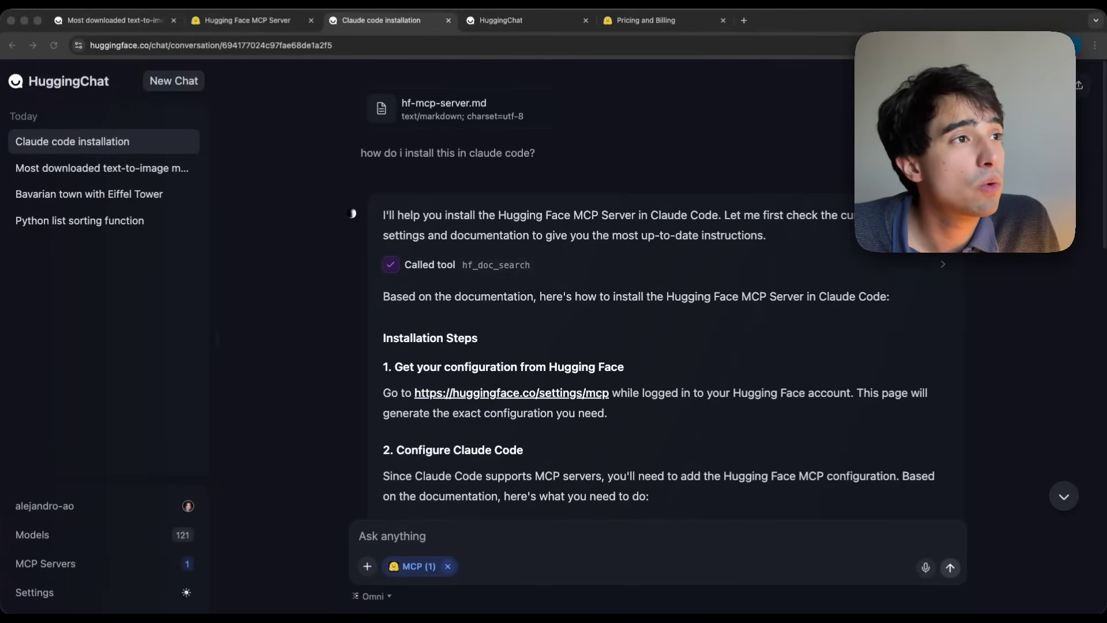
key("ctrl+Tab")
key("ctrl+Tab")
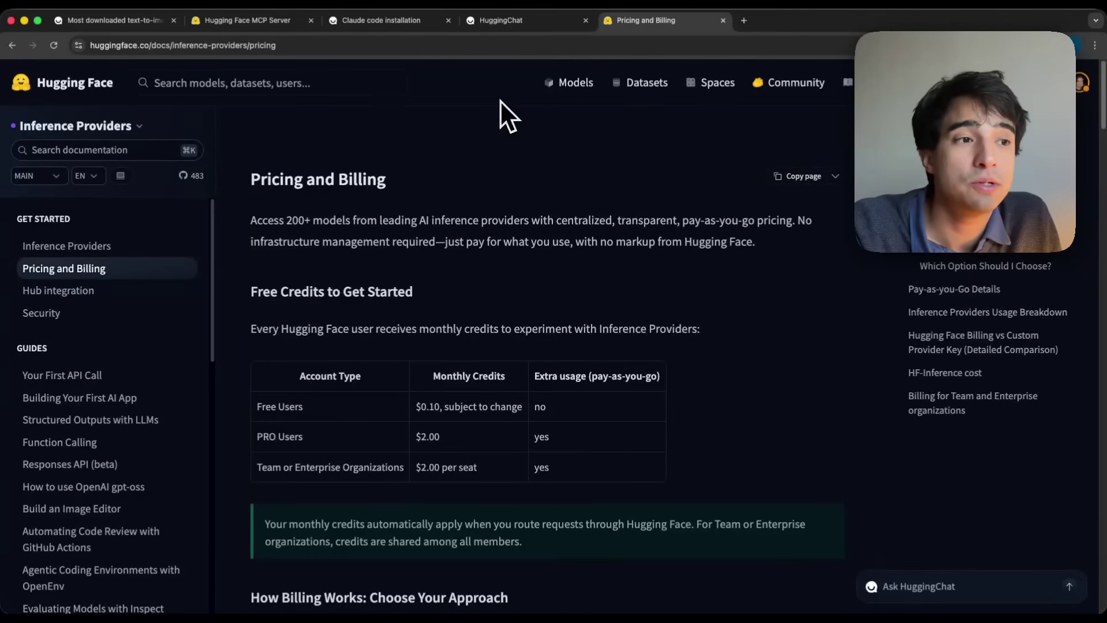
Highlight the free users' monthly credit of $0.10 in the Free Credits table.
left_click_drag(416, 407, 507, 415)
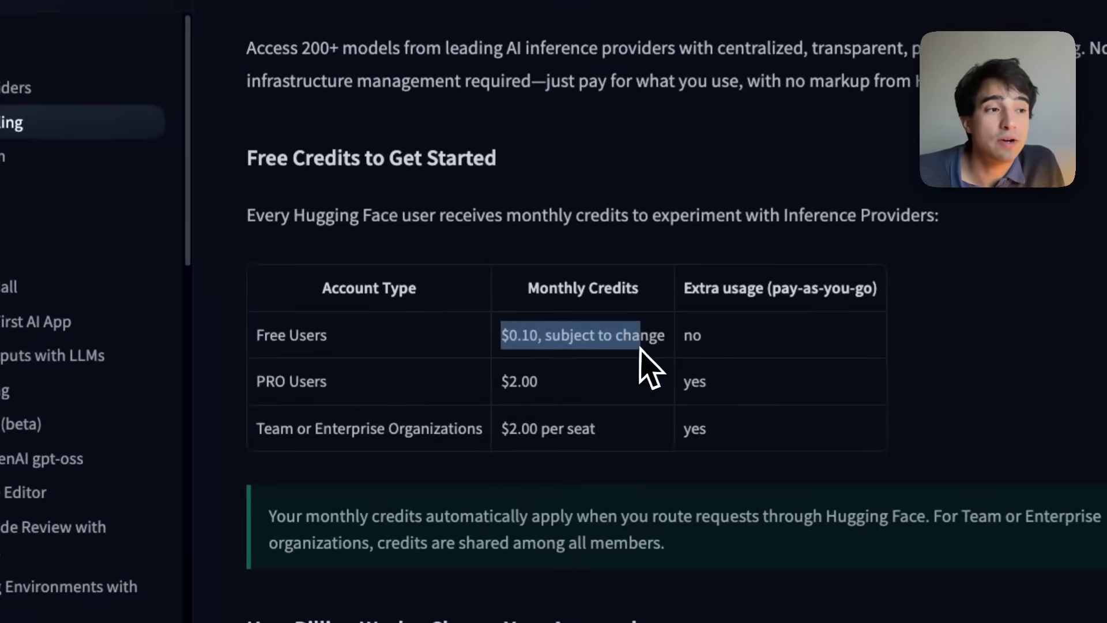
left_click(640, 349)
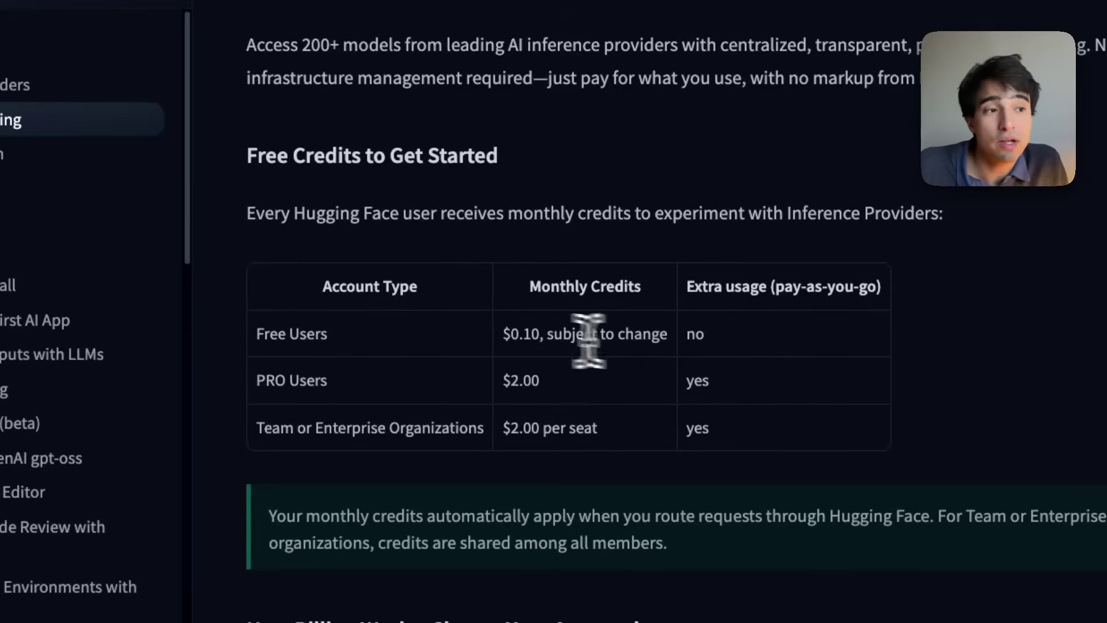
triple_click(563, 327)
left_click(649, 333)
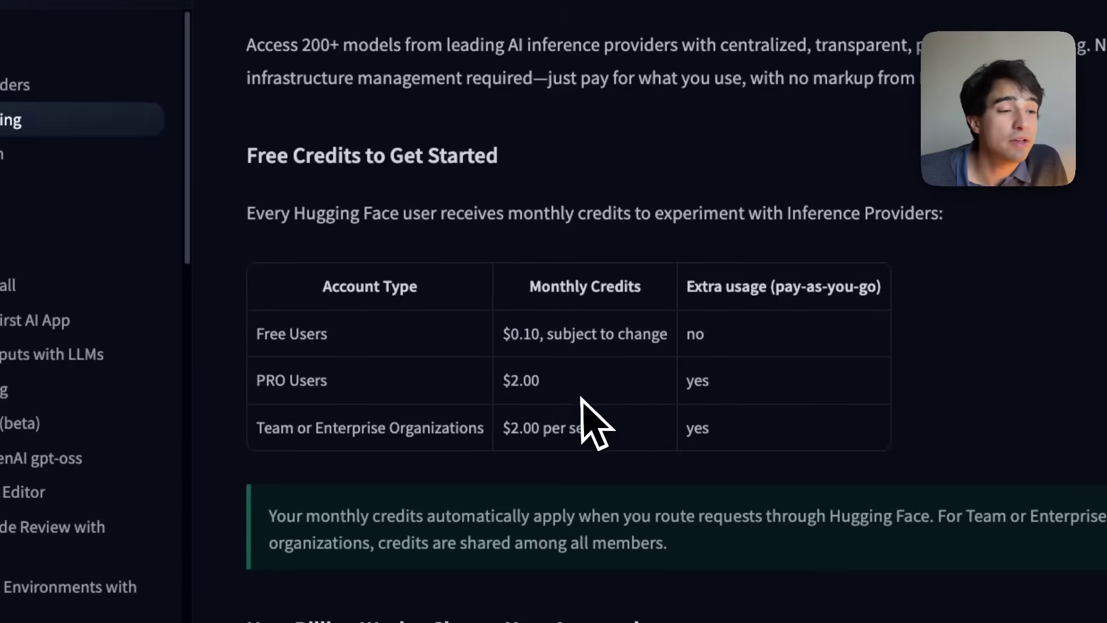
Check PRO users' $2.00 credit and extra-usage eligibility, then return to HuggingChat.
left_click_drag(329, 383, 257, 382)
left_click_drag(494, 380, 554, 403)
left_click(554, 404)
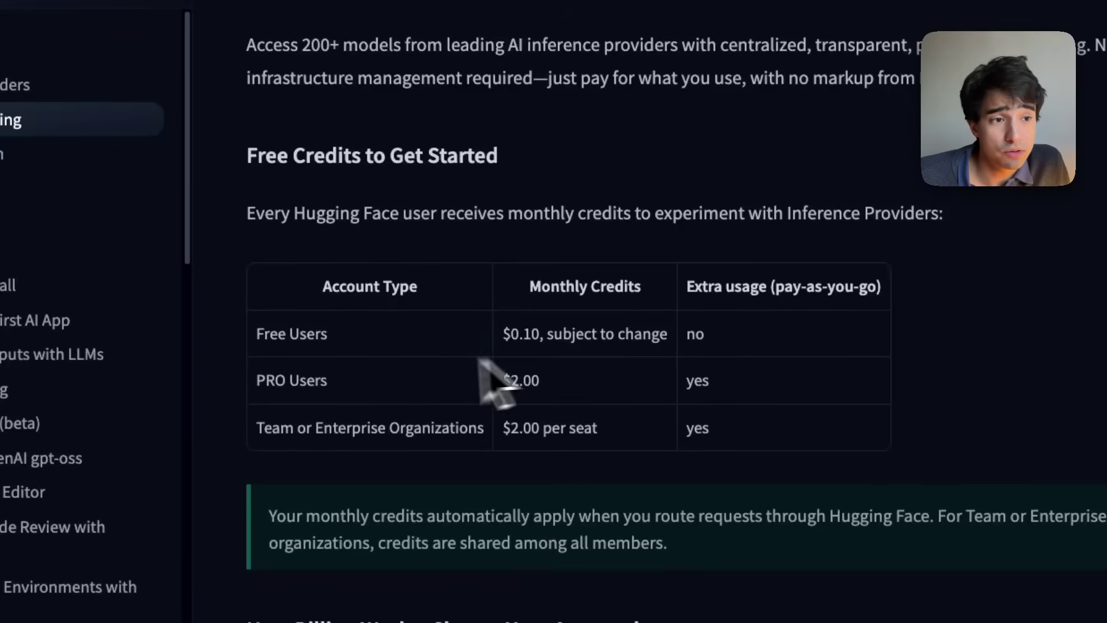
double_click(709, 385)
left_click(714, 414)
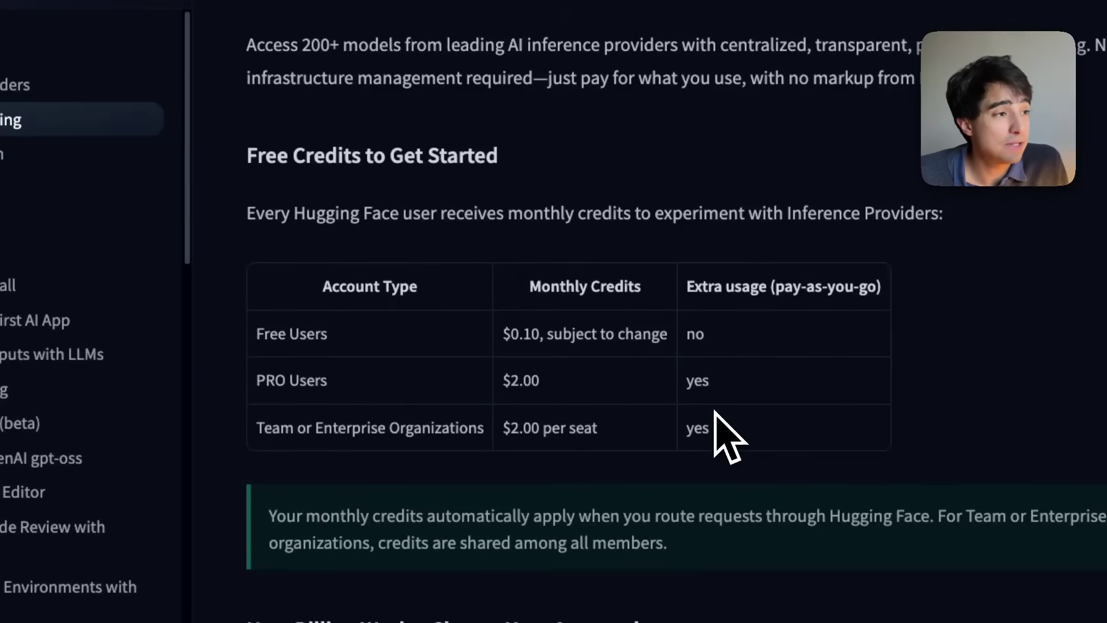
scroll(555, 311, "down", 5)
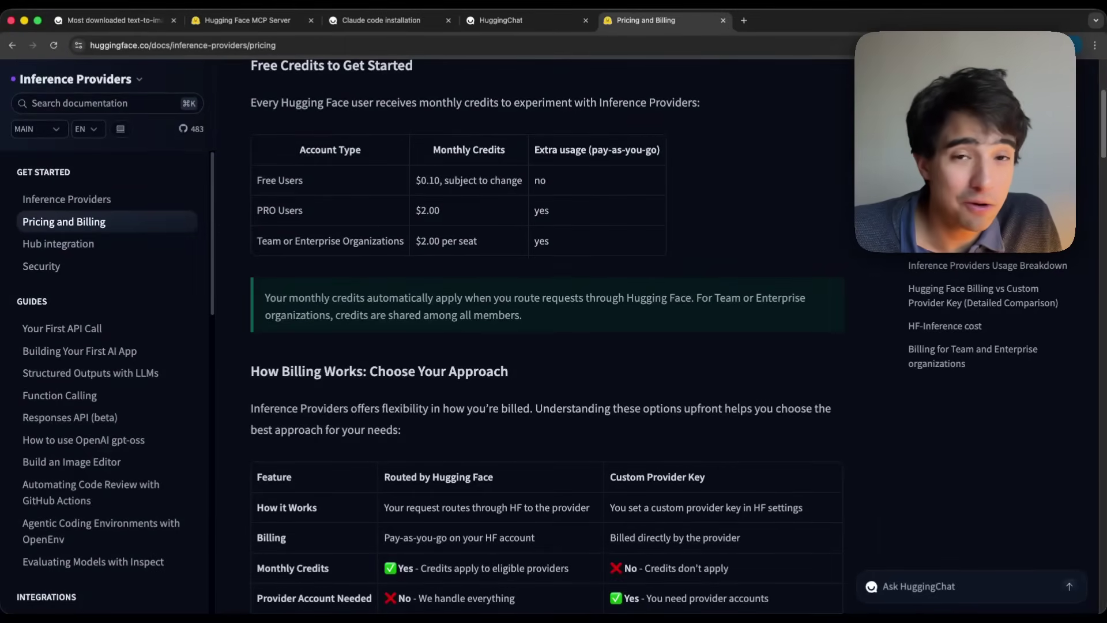
scroll(447, 215, "up", 3)
scroll(447, 216, "up", 1)
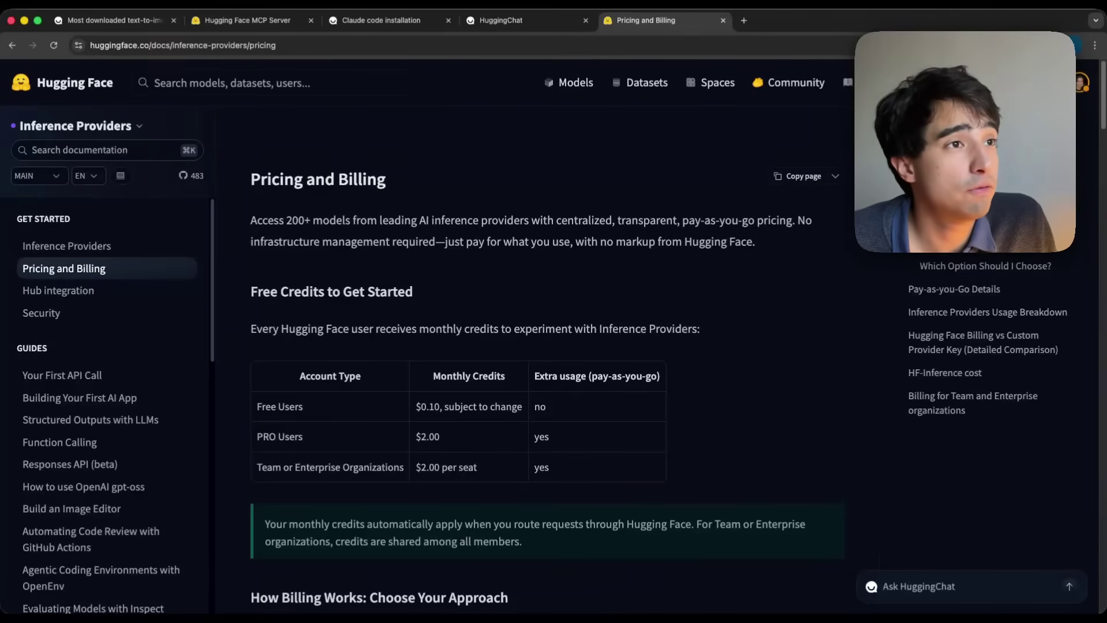
key("ctrl+shift+Tab")
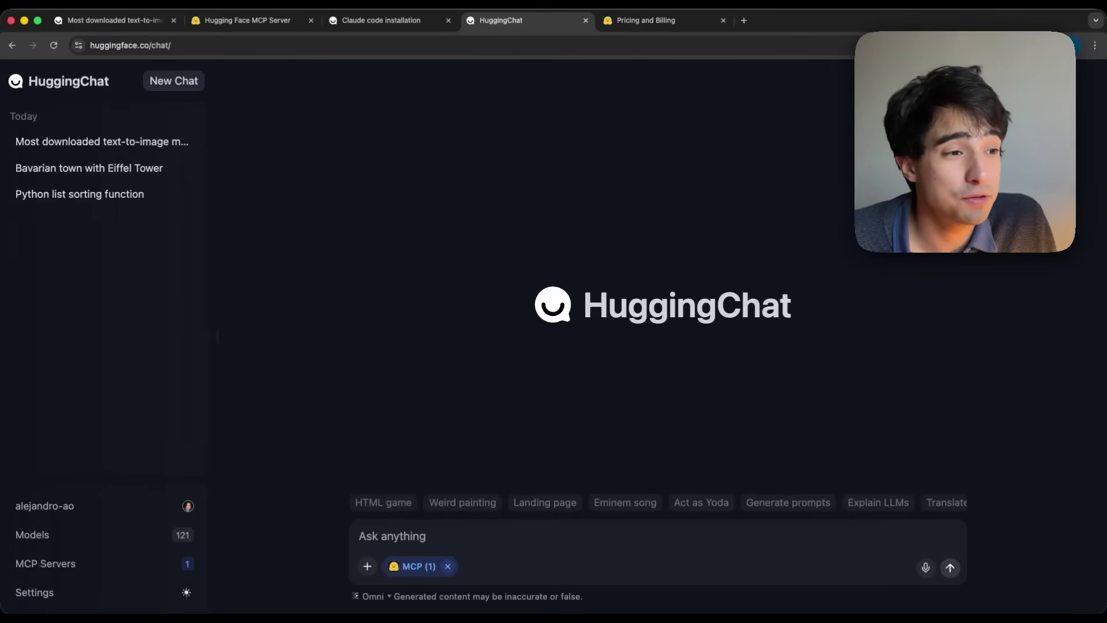